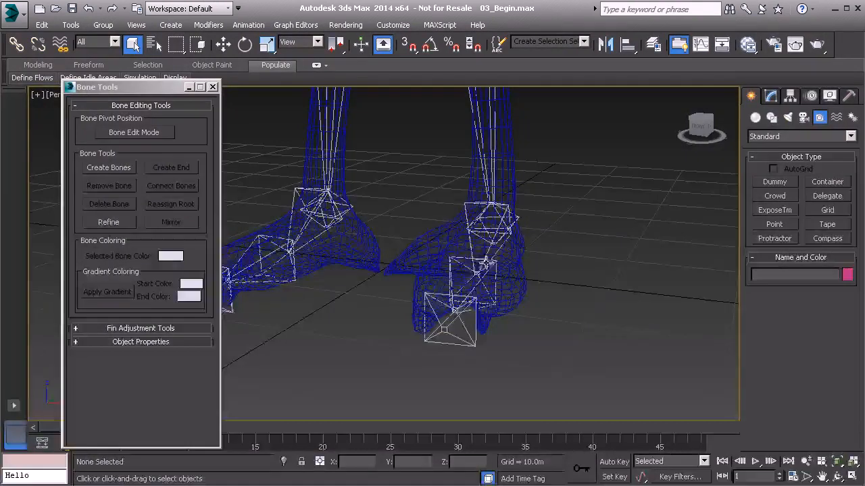
Set the width and height of the left ankle bone to 2 m.
middle_click_drag(462, 291, 417, 322, "alt")
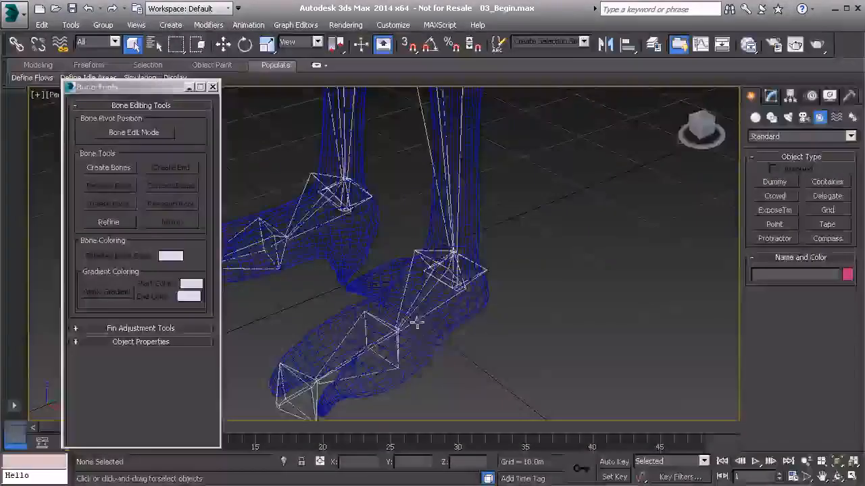
middle_click_drag(356, 404, 526, 309, "alt")
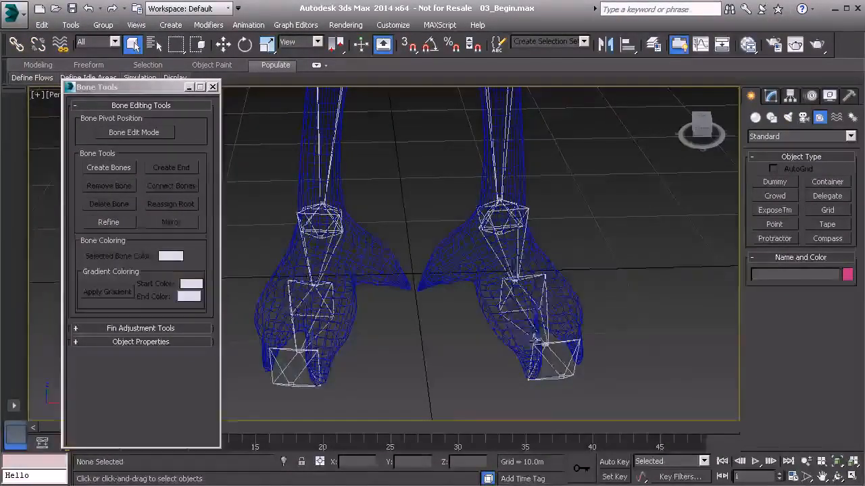
middle_click_drag(513, 315, 457, 277, "alt")
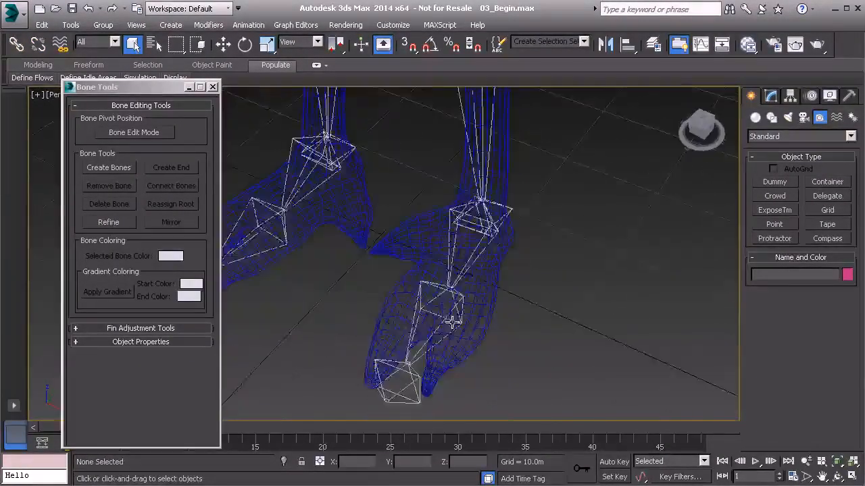
scroll(458, 277, "up", 4)
left_click(489, 203)
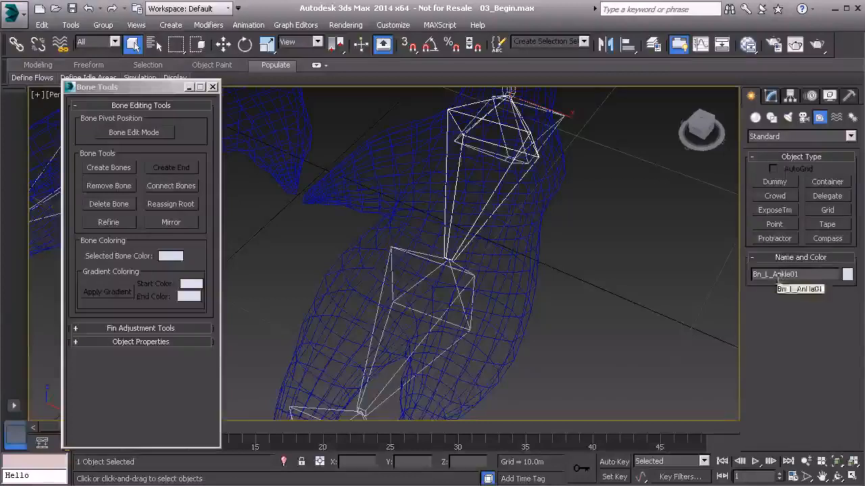
left_click(771, 96)
middle_click_drag(561, 251, 532, 289)
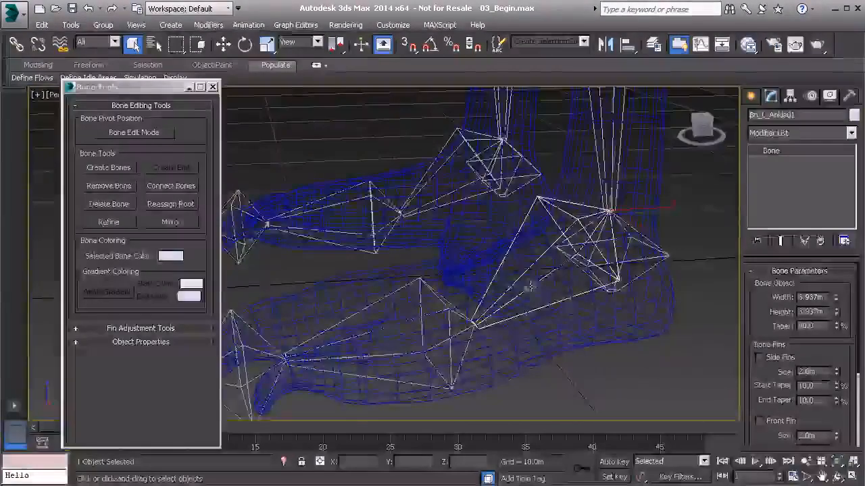
left_click_drag(835, 296, 835, 312)
double_click(810, 297)
type("2")
key("Return")
double_click(809, 312)
type("2")
key("Return")
middle_click_drag(495, 284, 581, 287, "alt")
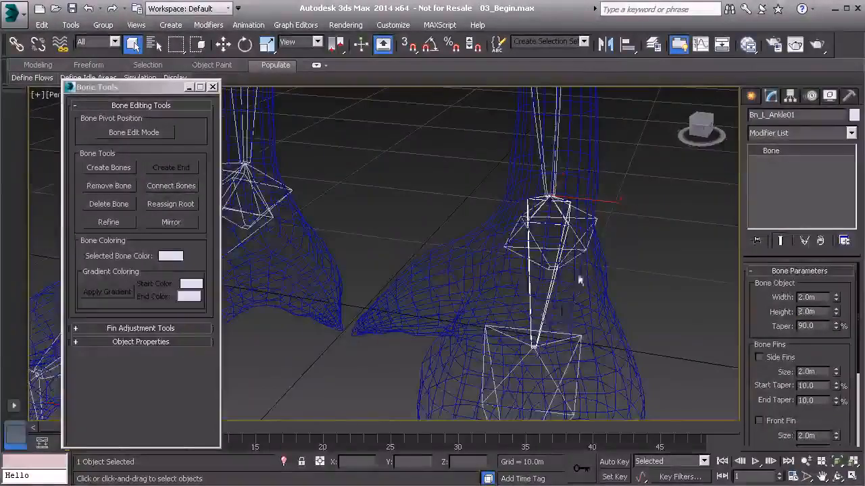
Select five bones together: the left foot and toe bones plus the right ankle, foot and toe bones.
middle_click_drag(552, 298, 390, 319, "alt")
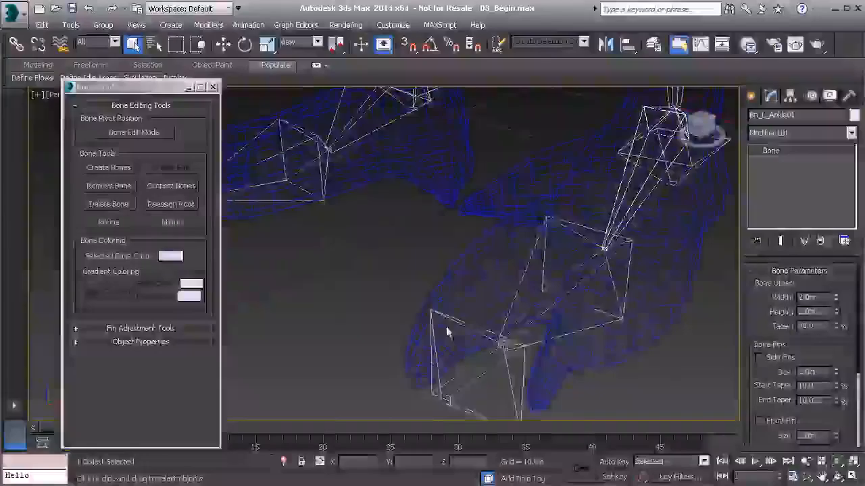
left_click(552, 216)
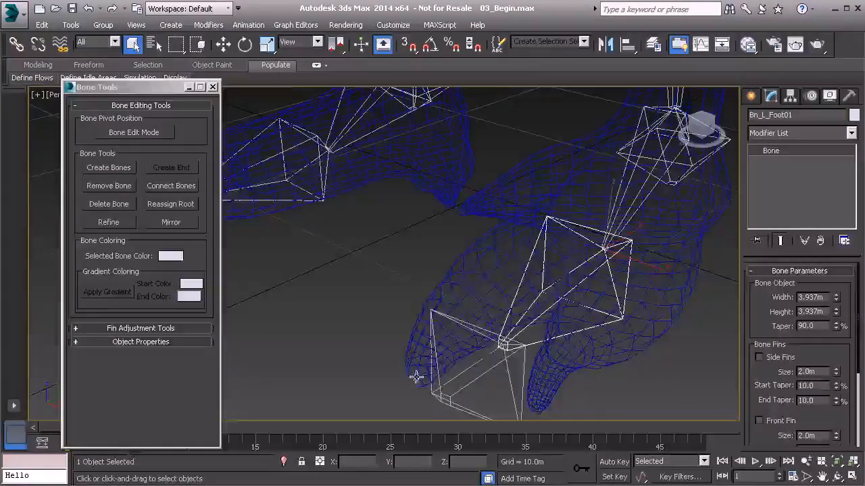
middle_click_drag(505, 341, 557, 289, "alt")
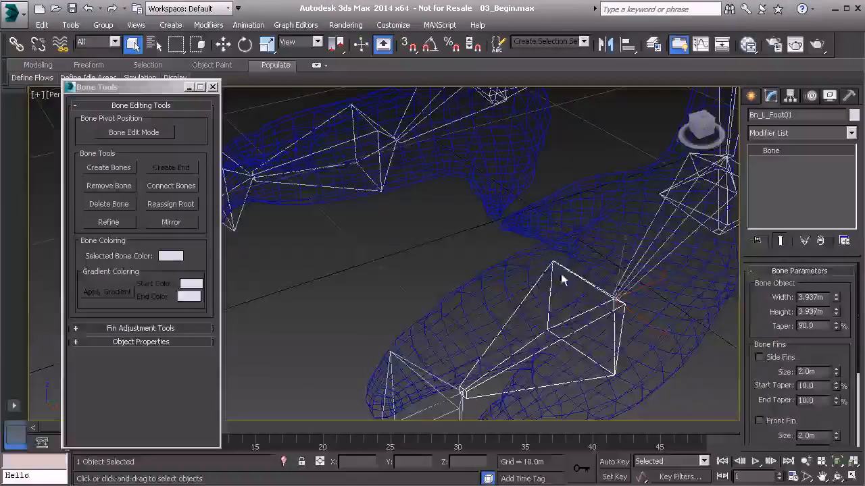
left_click(397, 356, "ctrl")
middle_click_drag(397, 356, 496, 173, "alt")
left_click(468, 186, "ctrl")
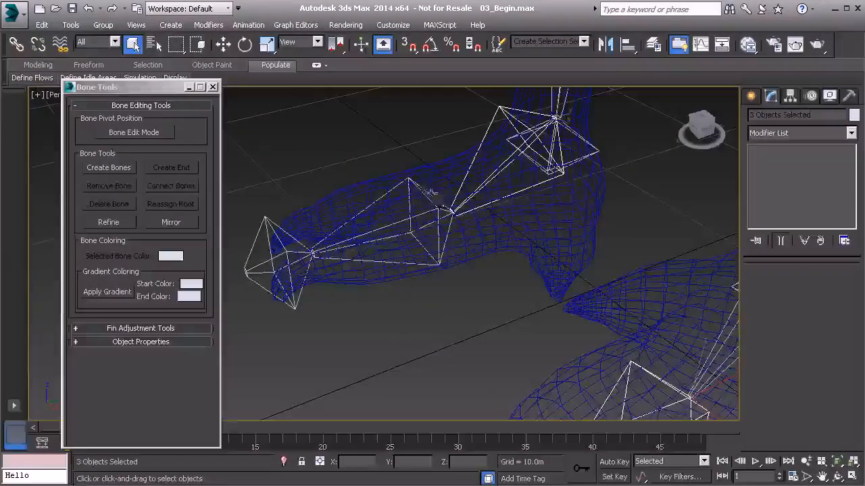
left_click(413, 189, "ctrl")
left_click(270, 225, "ctrl")
middle_click_drag(430, 251, 449, 248, "alt")
scroll(456, 263, "down", 5)
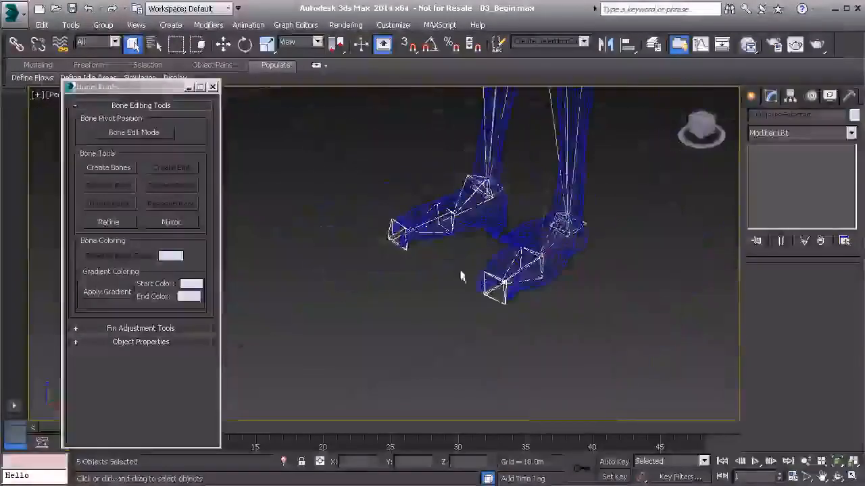
Open the MAXScript Listener, enlarge its output area and clear all of its existing text.
right_click(44, 466)
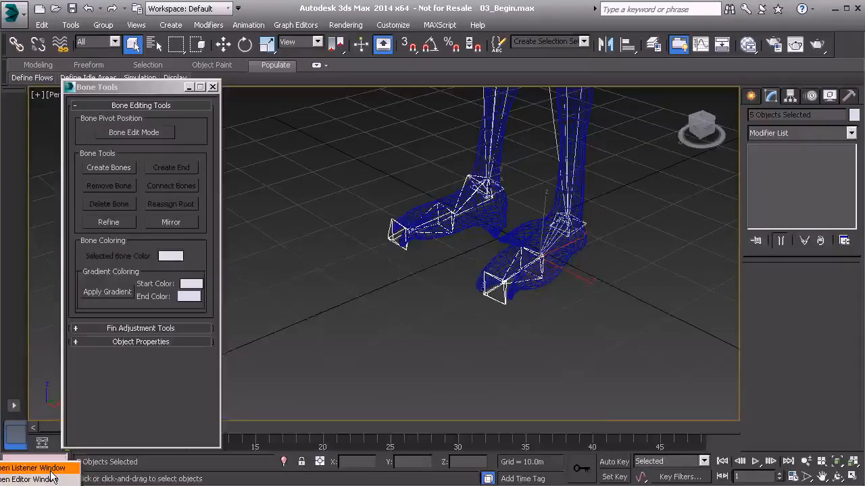
left_click(50, 470)
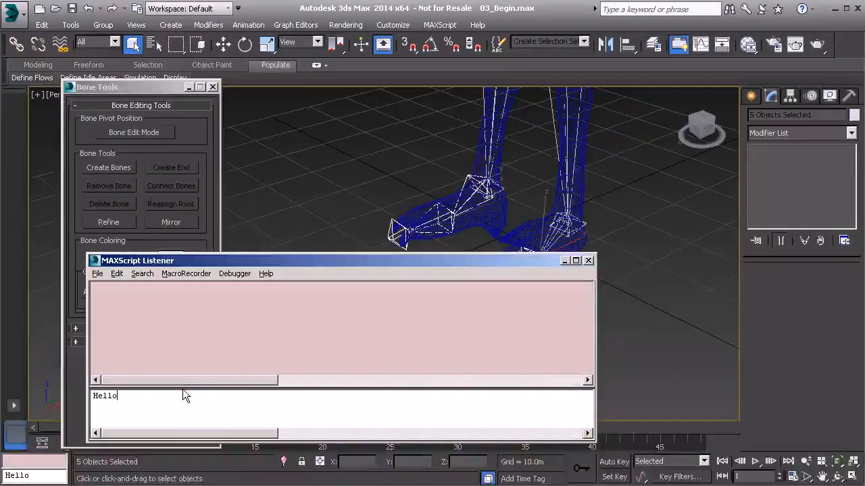
left_click_drag(182, 389, 200, 327)
right_click(170, 353)
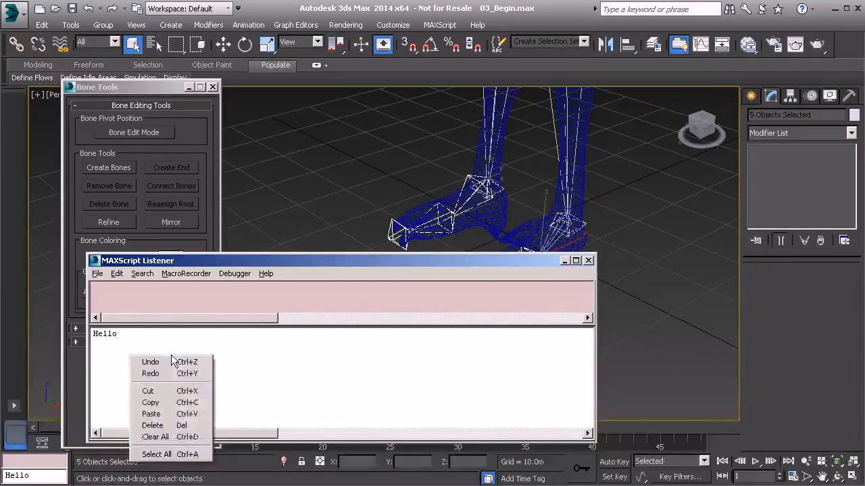
left_click(172, 439)
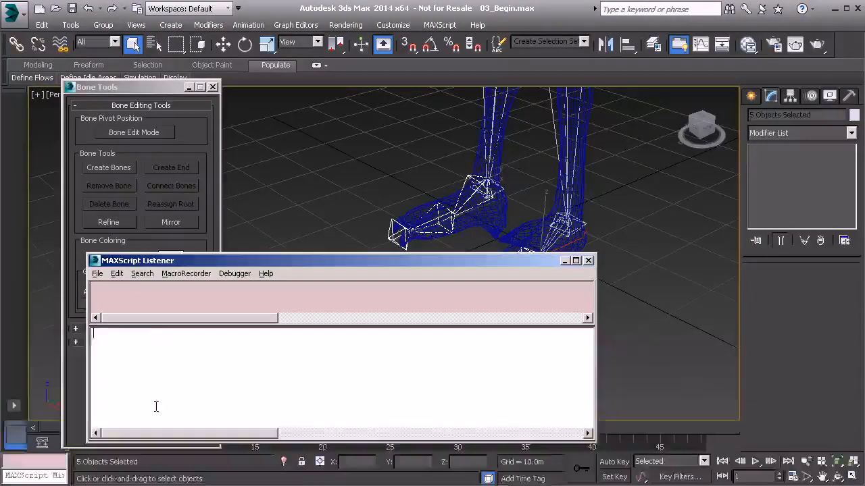
Run the script line "$.width = 2" on the selected bones, enlarging the Listener text for readability.
type("$.")
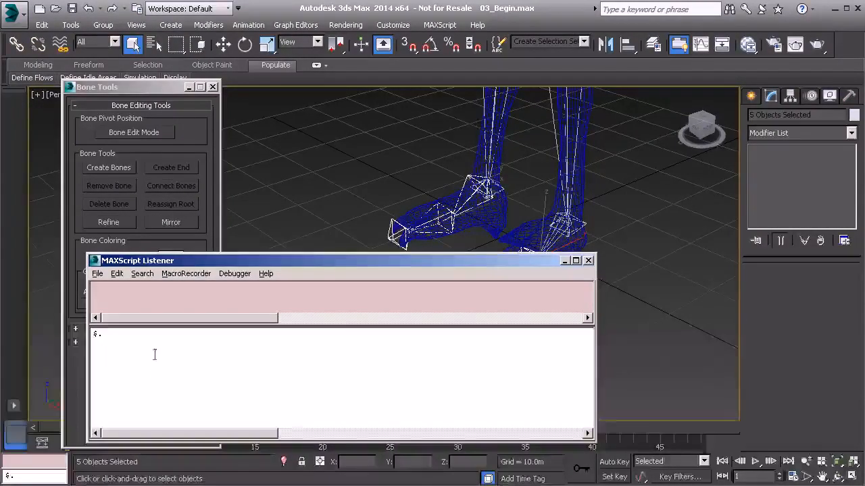
type("width")
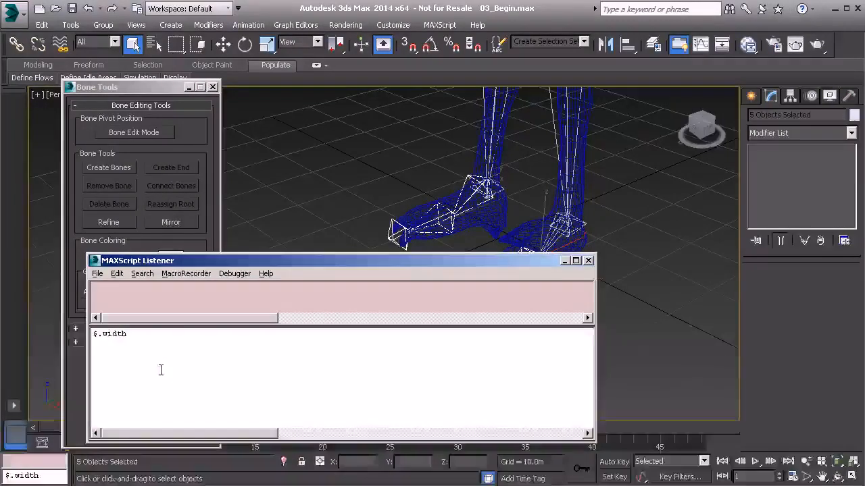
type(" =")
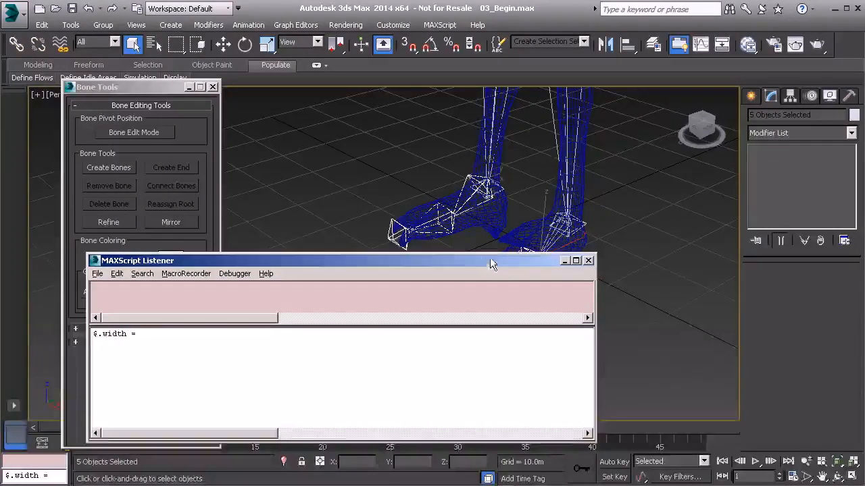
left_click_drag(448, 264, 483, 302)
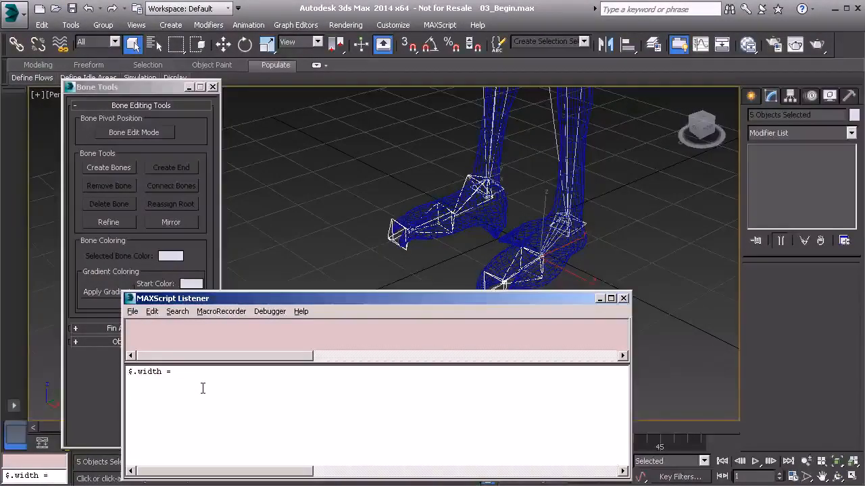
type("2")
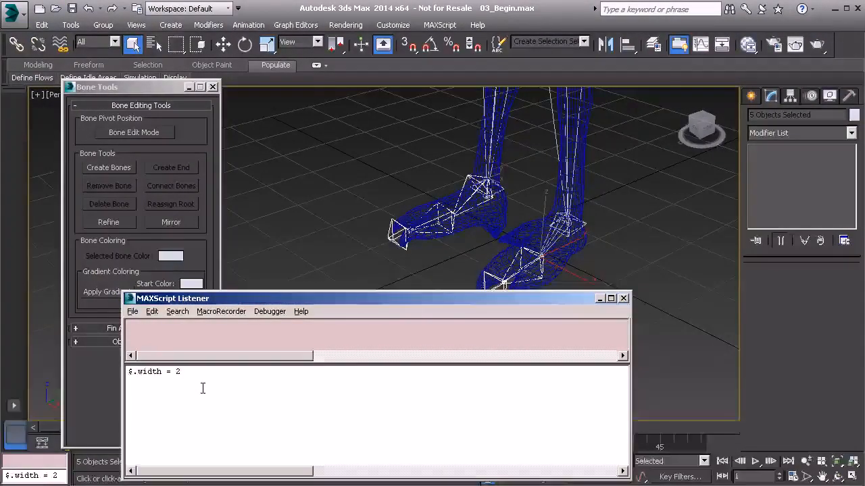
scroll(202, 390, "up", 3, "ctrl")
scroll(203, 397, "up", 4, "ctrl")
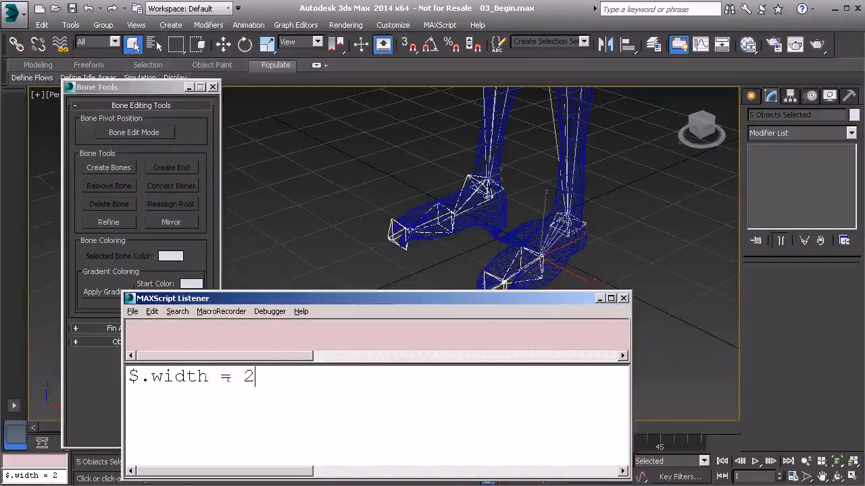
key("Return")
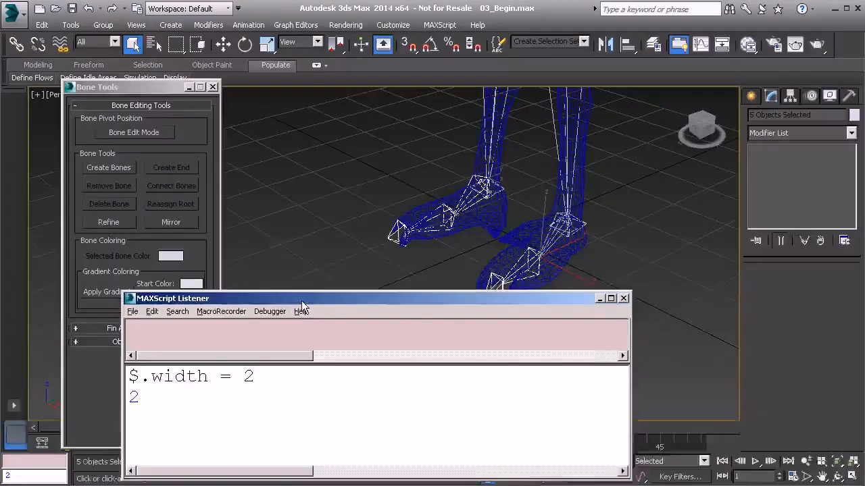
Run the script line "$.height = 2" on the selected bones.
left_click_drag(302, 302, 313, 257)
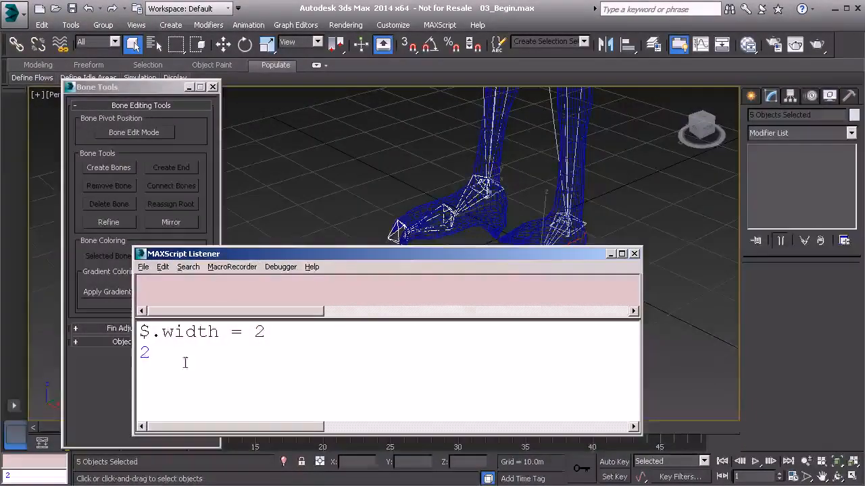
type("$.height = ")
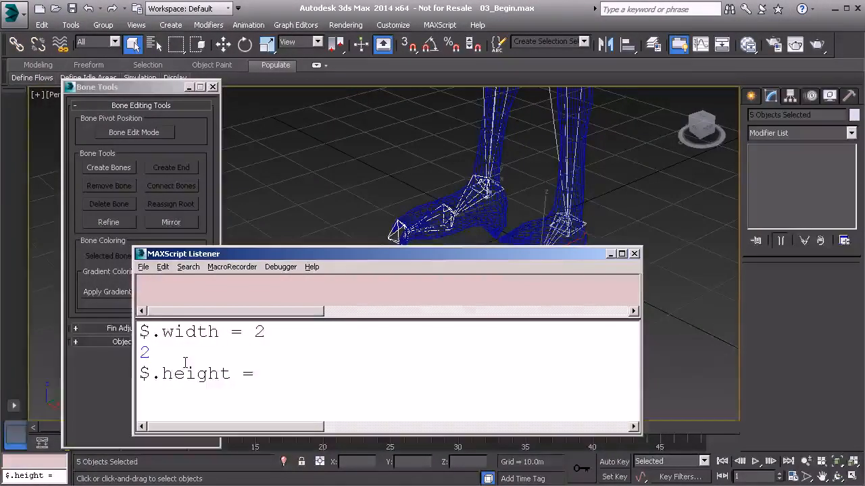
type("2")
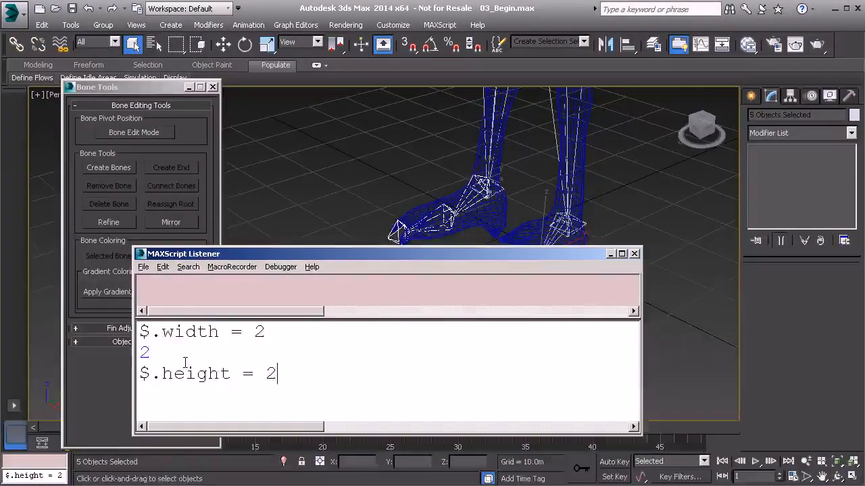
key("Return")
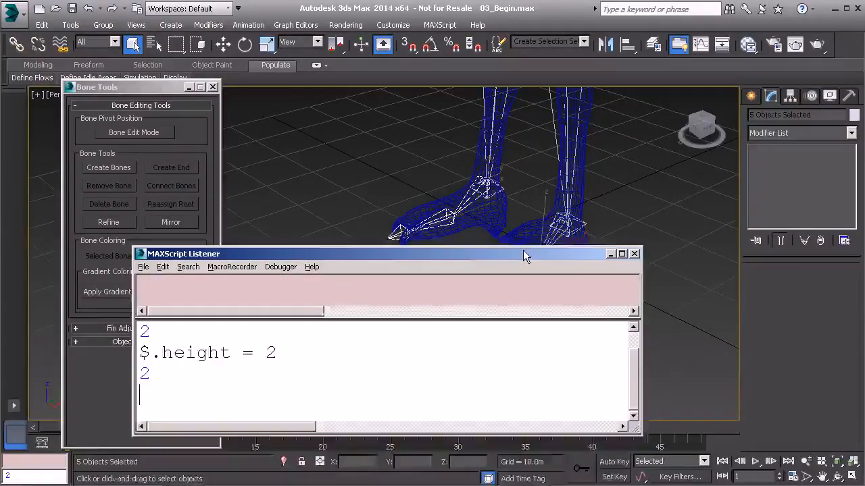
Move the Listener clear of the feet and delete the toe end bones of both feet.
left_click_drag(527, 254, 501, 317)
middle_click_drag(501, 270, 442, 235)
scroll(442, 236, "up", 5)
scroll(405, 196, "down", 3)
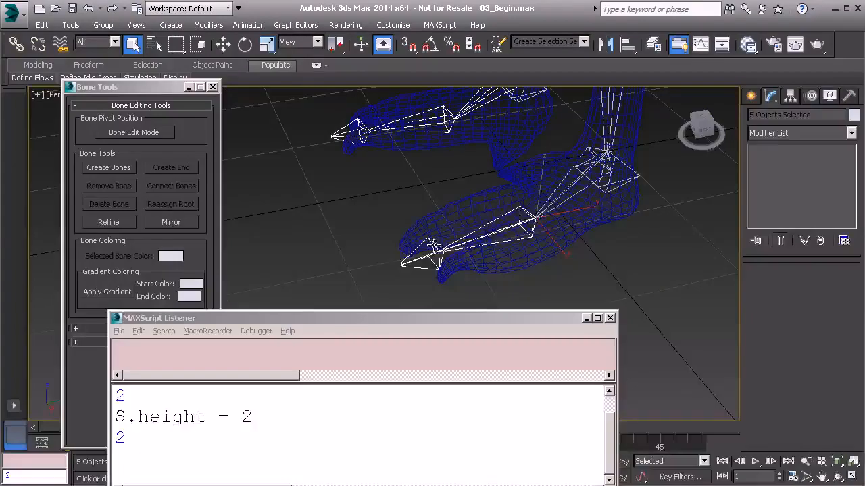
left_click(429, 244)
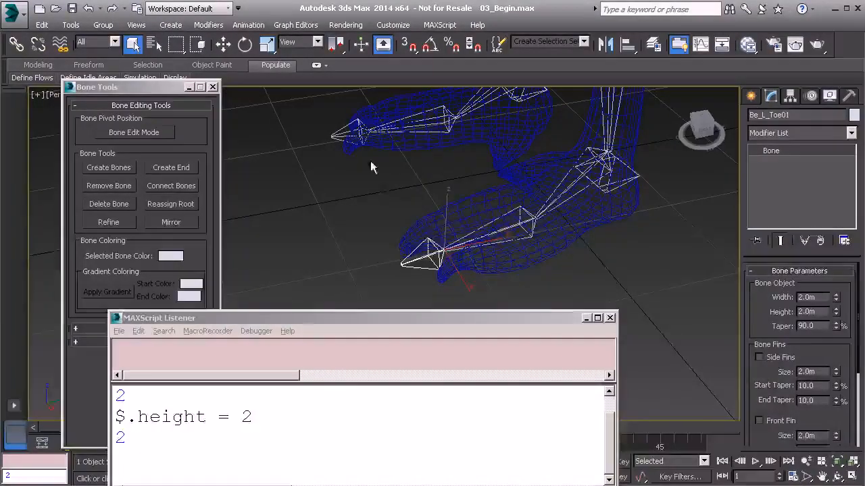
middle_click_drag(423, 218, 397, 167, "alt")
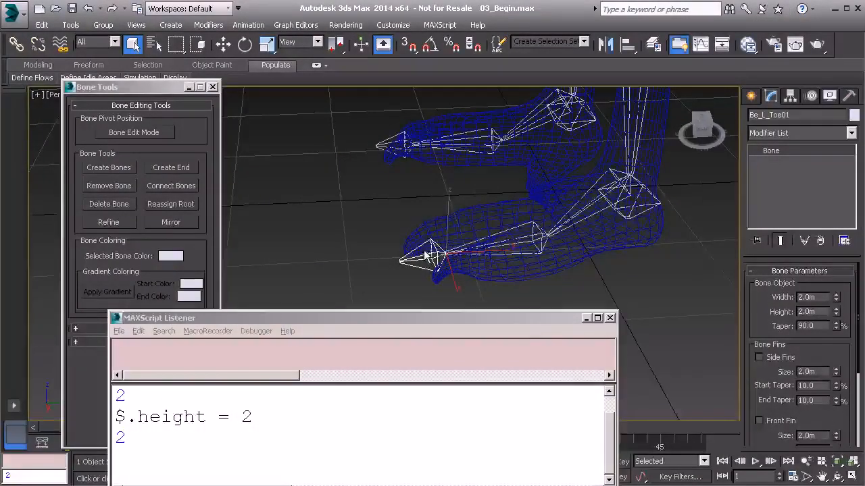
left_click(404, 142, "ctrl")
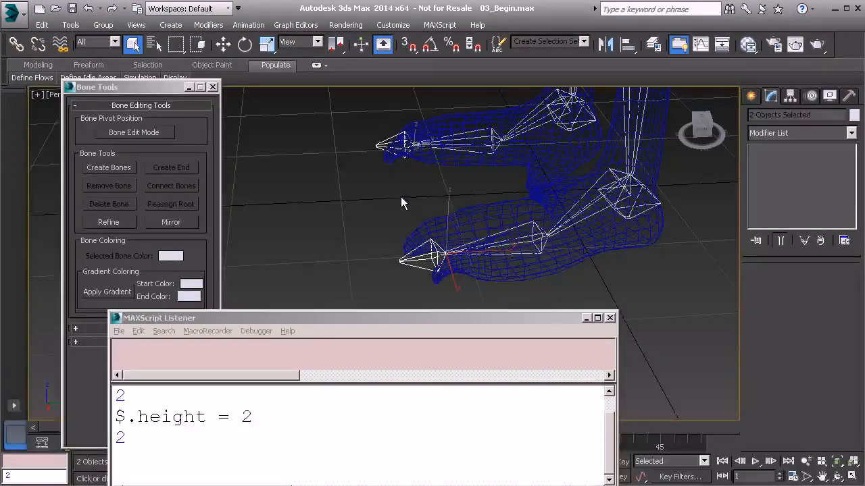
key("Delete")
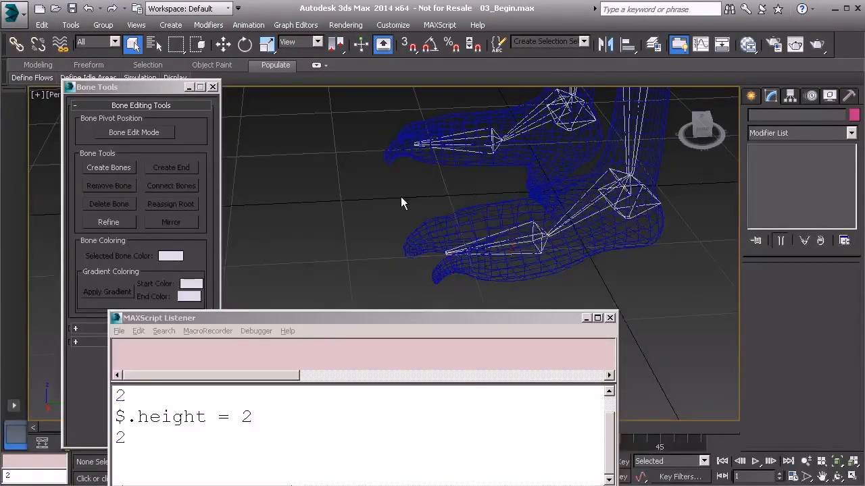
Create a new end bone on the left and right foot bones, then close the MAXScript Listener.
left_click(495, 237)
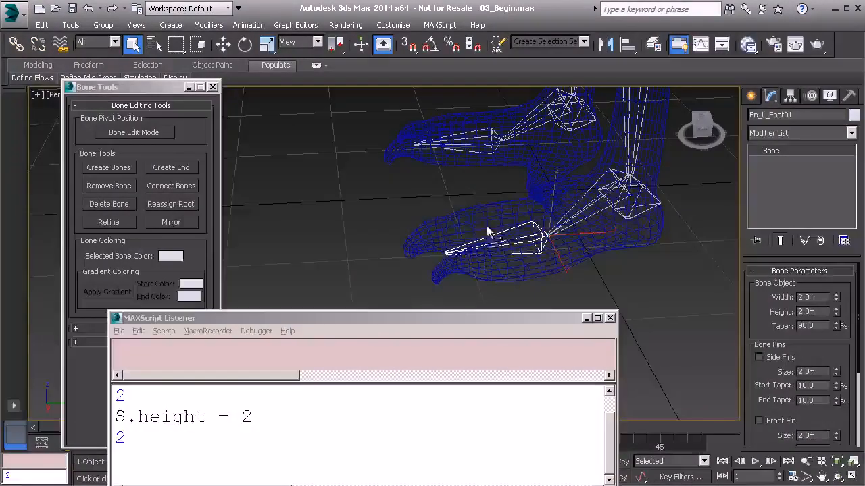
left_click(167, 169)
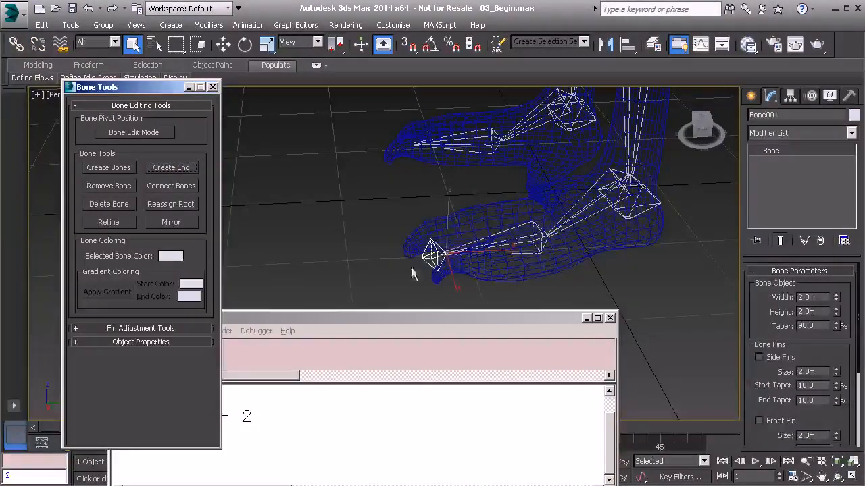
left_click(426, 135)
left_click(172, 168)
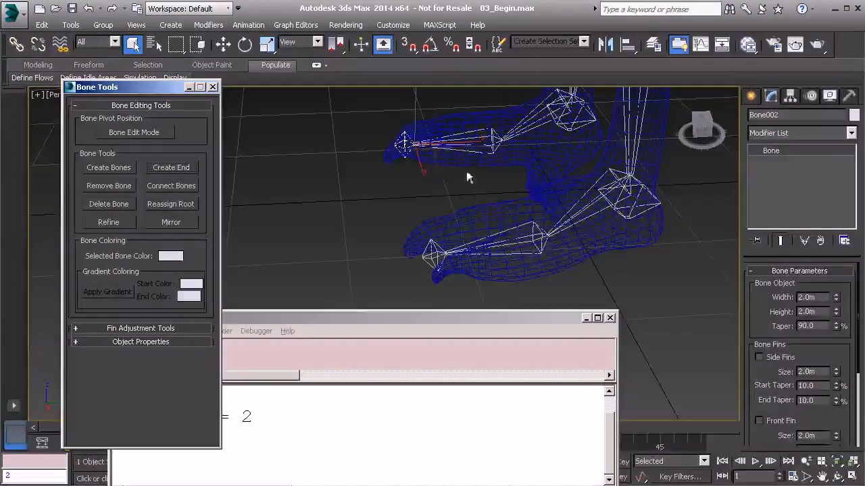
left_click(610, 318)
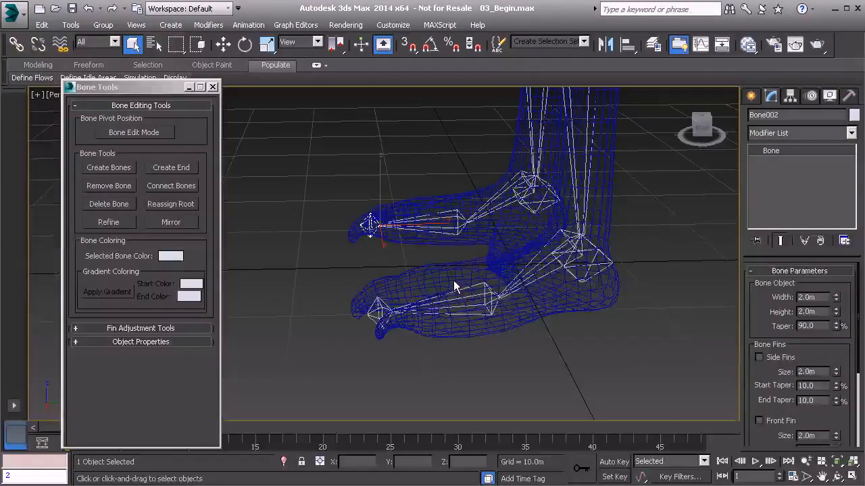
Draw a new chain of two toe bones with an end bone along the front of the foot in the Left view.
key("alt+w")
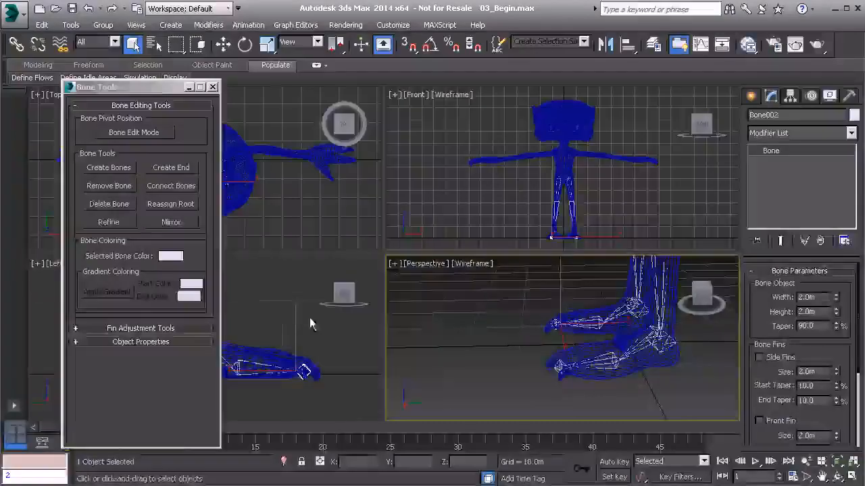
right_click(265, 293)
key("alt+w")
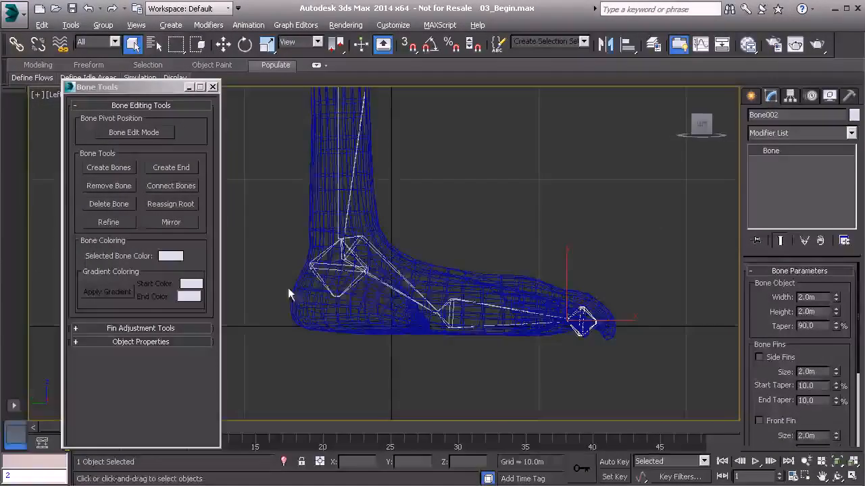
left_click(109, 168)
middle_click_drag(410, 331, 437, 317)
scroll(437, 313, "up", 4)
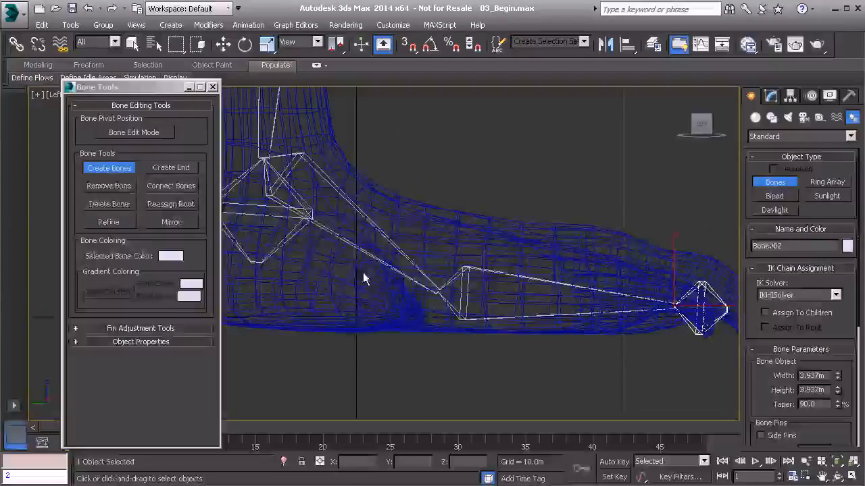
left_click(362, 272)
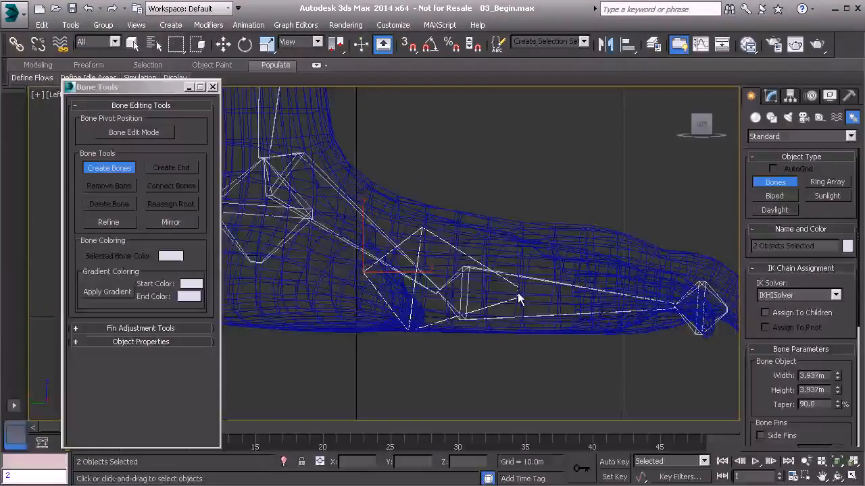
left_click(519, 300)
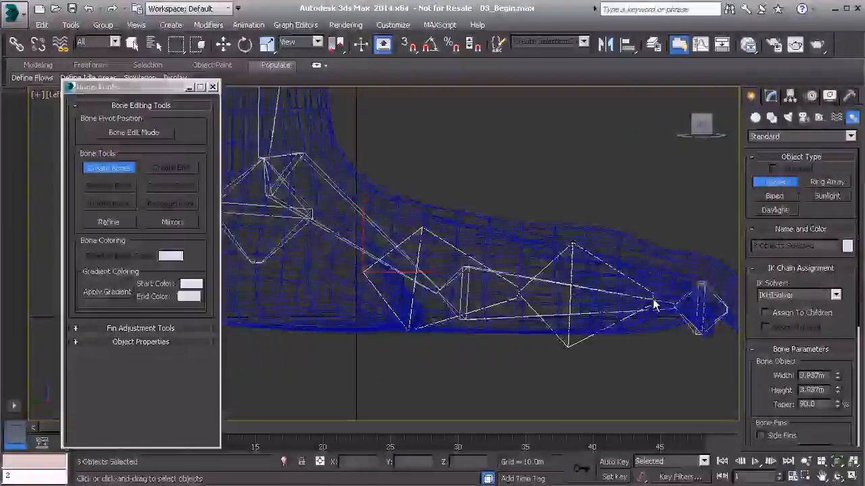
left_click(638, 298)
right_click(736, 330)
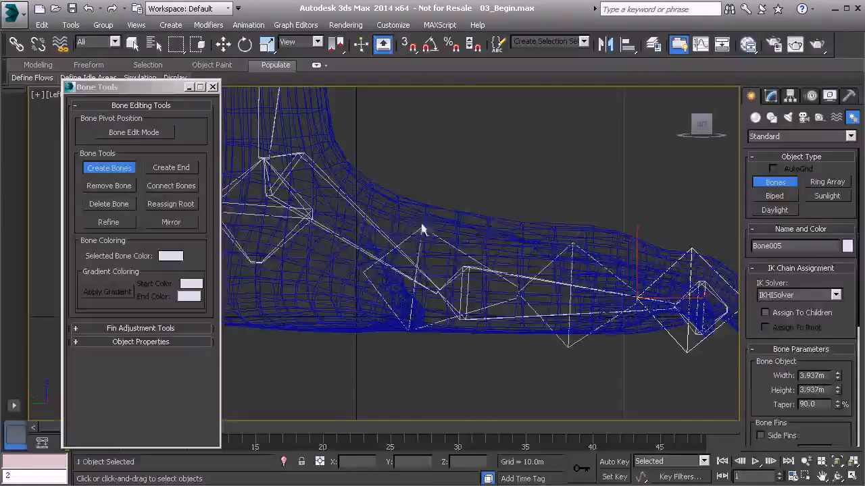
right_click(472, 185)
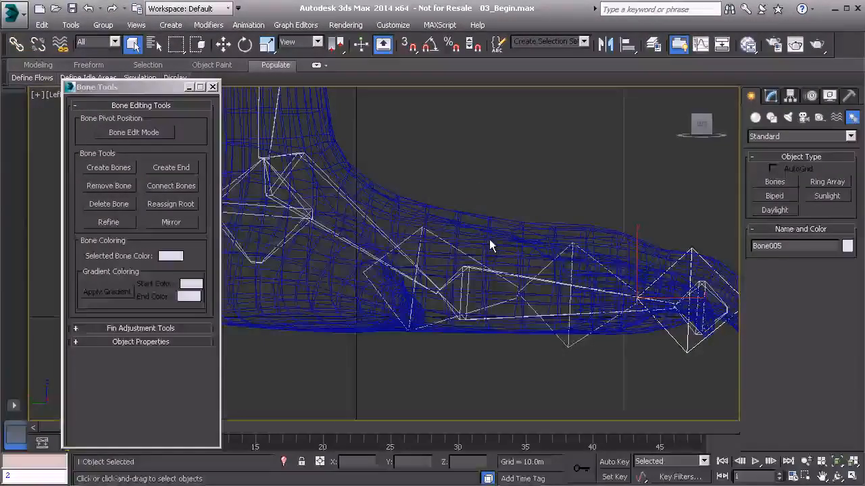
Run the script lines "$.width = 2" and "$.height = 2" on the two new toe bones between the feet.
key("alt+w")
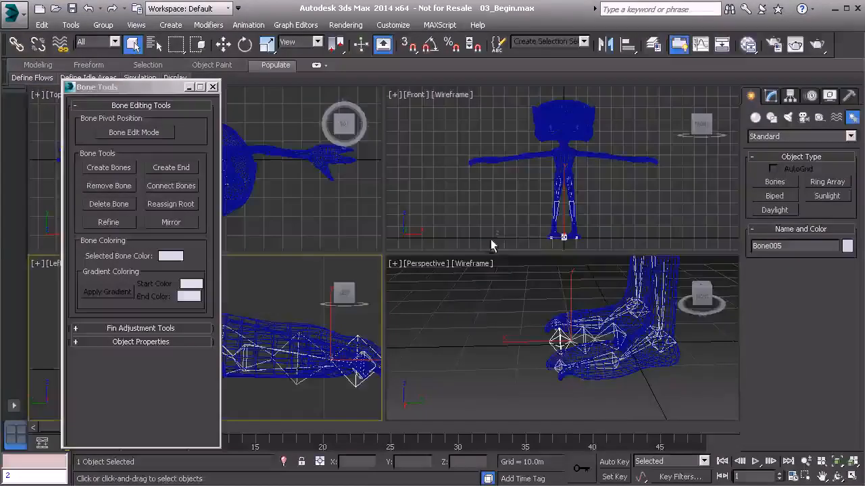
right_click(463, 310)
key("alt+w")
middle_click_drag(456, 321, 473, 251, "alt")
left_click(473, 251)
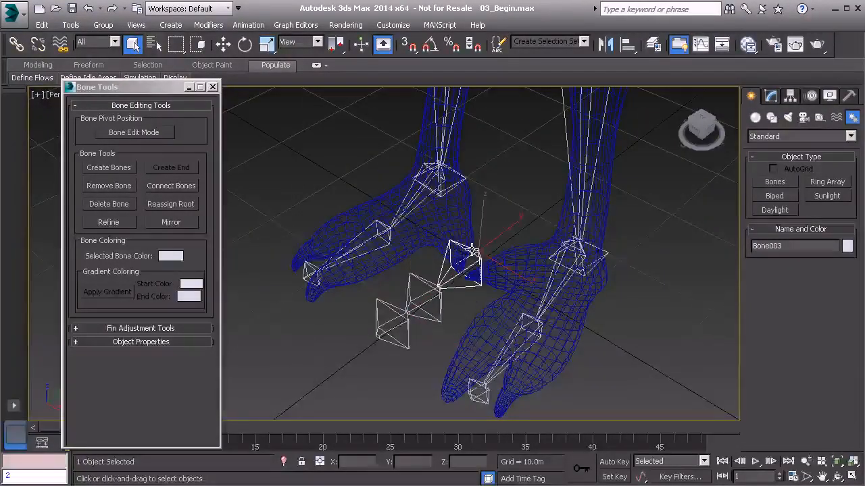
left_click(424, 281, "ctrl")
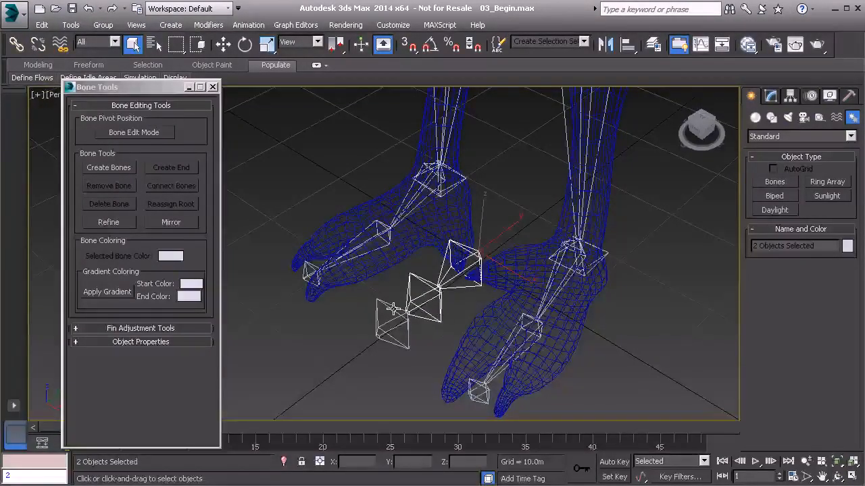
middle_click_drag(394, 309, 491, 272, "alt")
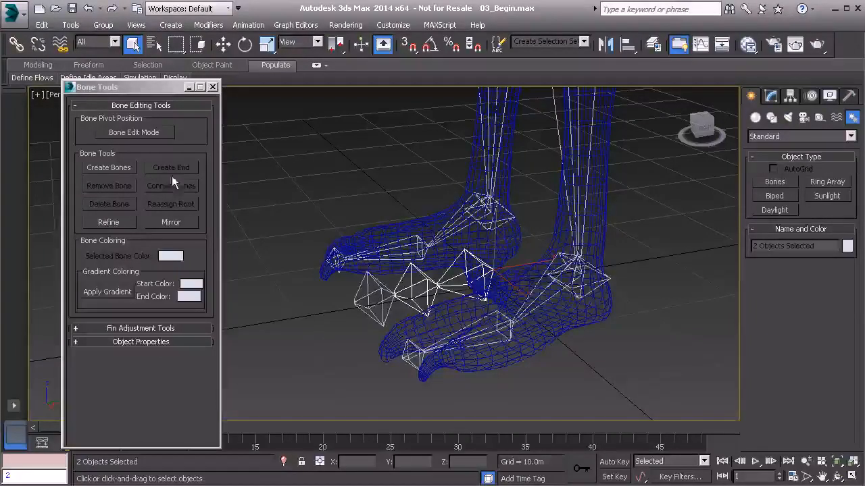
left_click(38, 469)
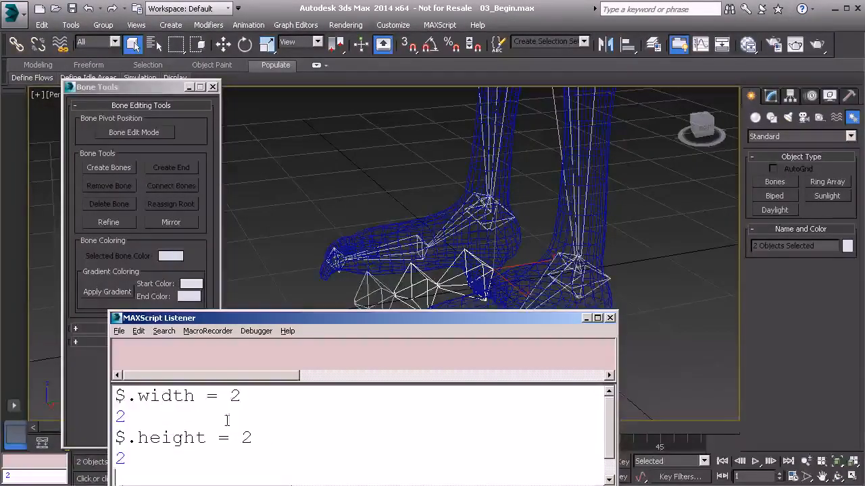
left_click_drag(403, 322, 526, 284)
left_click_drag(371, 424, 239, 358)
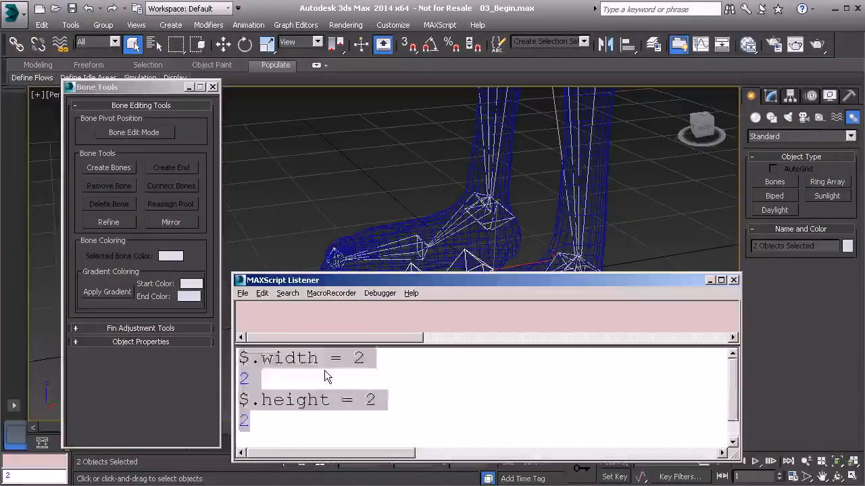
key("shift+Return")
left_click_drag(445, 278, 441, 383)
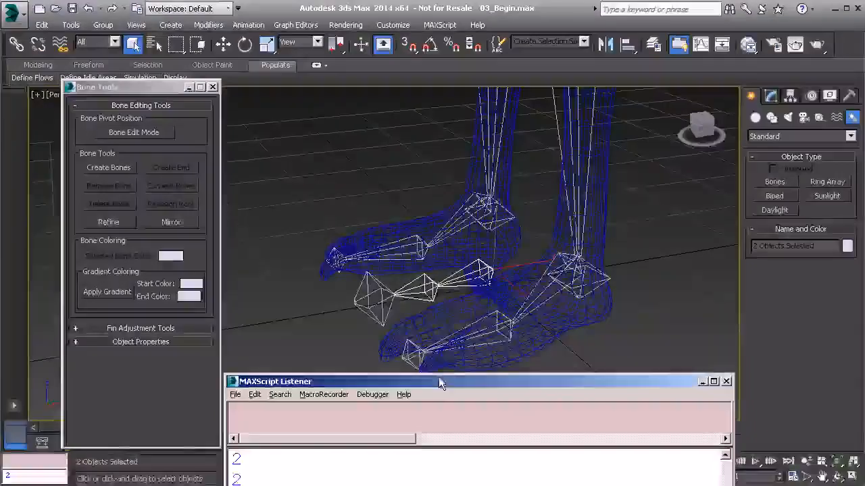
Close the MAXScript Listener and replace the new toe chain's oversized end bone with a freshly created end bone.
left_click(431, 284)
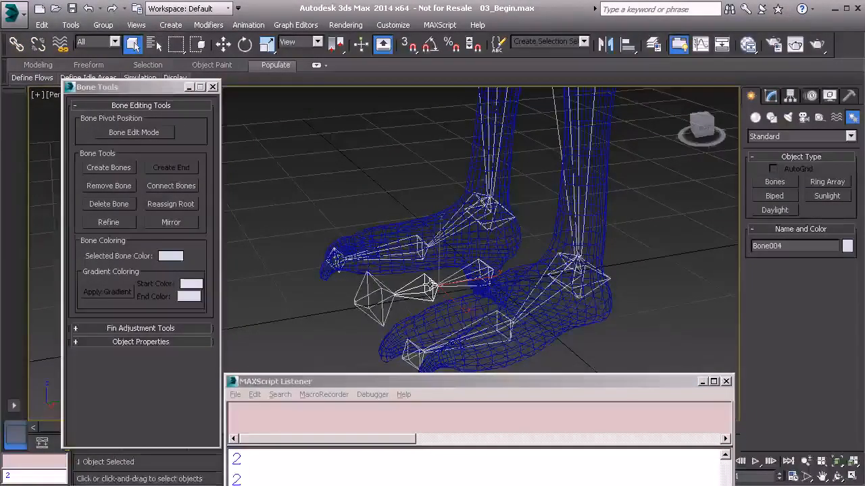
left_click_drag(546, 383, 479, 302)
left_click(659, 303)
left_click(369, 289)
key("Delete")
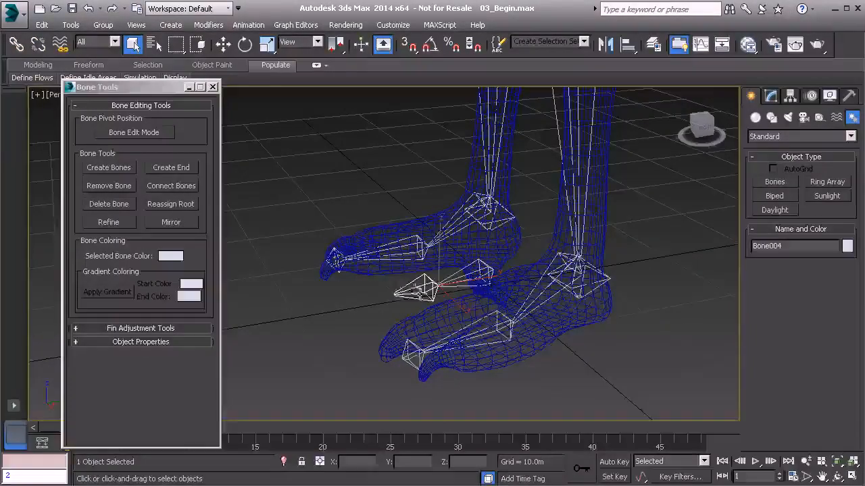
left_click(189, 174)
Move the new toe chain by its root bone along X to 11.317 m, over the left foot's outer toe.
middle_click_drag(386, 291, 473, 262, "alt")
left_click(431, 234)
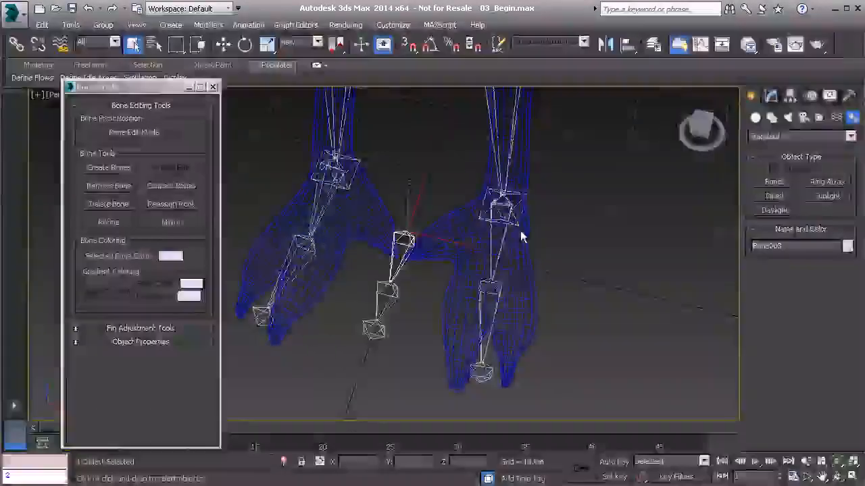
key("w")
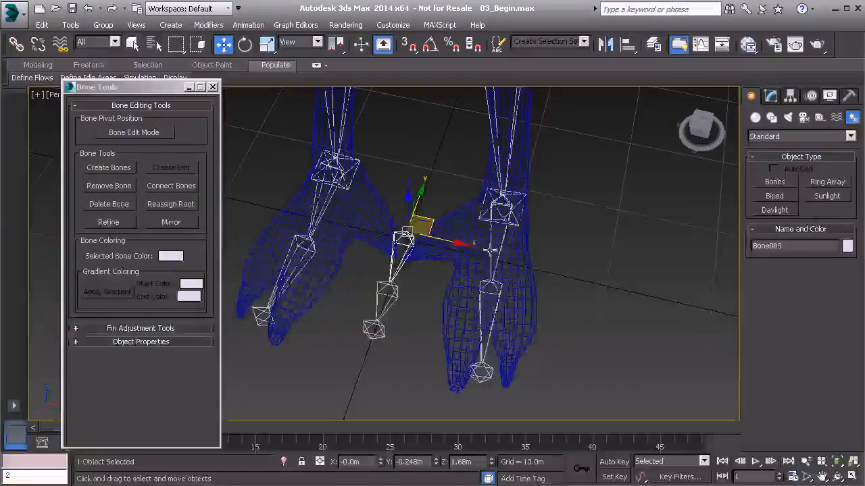
left_click_drag(464, 247, 588, 270)
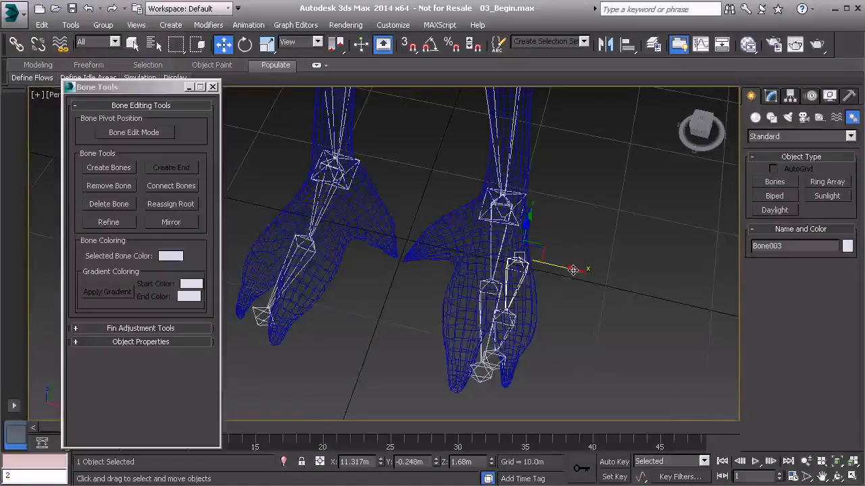
Rotate the chain's root bone about 6.28 degrees around Z and fine-tune its angle to follow the outer toe.
middle_click_drag(549, 293, 457, 291)
scroll(449, 320, "up", 5)
scroll(449, 320, "down", 4)
middle_click_drag(383, 281, 536, 307)
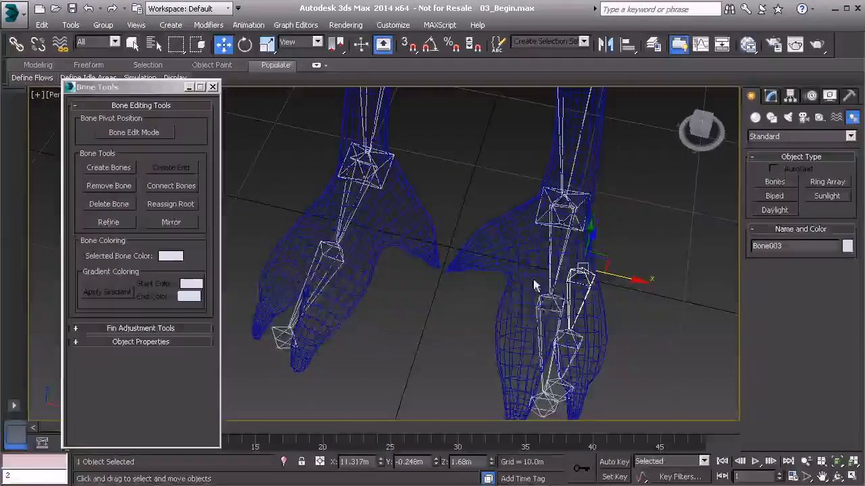
middle_click_drag(593, 317, 518, 290)
key("e")
mouse_move(518, 281)
left_mouse_down()
mouse_move(535, 282)
mouse_move(528, 290)
left_mouse_up()
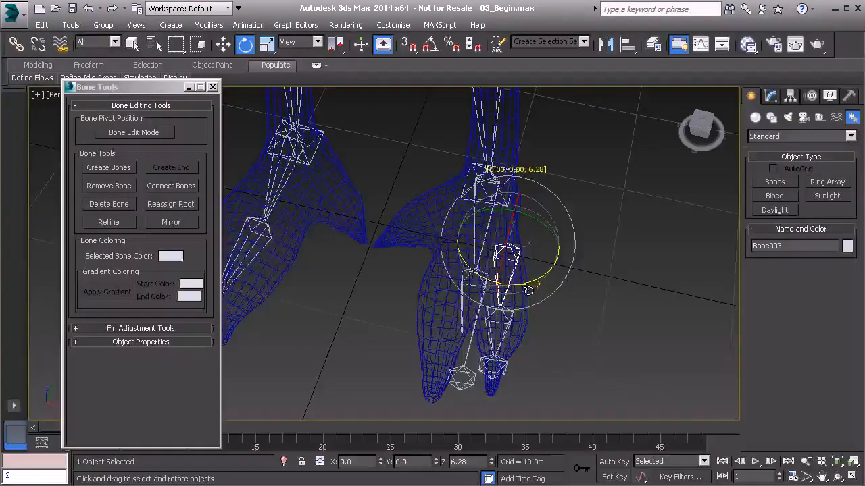
middle_click_drag(540, 294, 497, 270, "alt")
scroll(496, 270, "up", 3)
left_click_drag(533, 273, 530, 277)
middle_click_drag(530, 277, 483, 272, "alt")
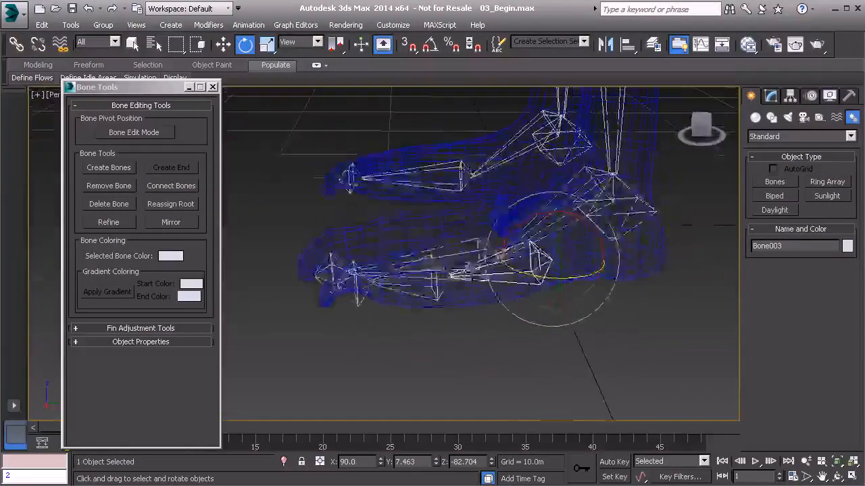
In Bone Edit Mode with Local coordinates, move the outer toe's end bone about 1.03 m along X toward the toe tip.
left_click(134, 133)
middle_click_drag(306, 164, 406, 284, "alt")
left_click(384, 309)
scroll(406, 283, "up", 5)
scroll(406, 284, "down", 10)
key("w")
middle_click_drag(389, 226, 420, 275, "alt")
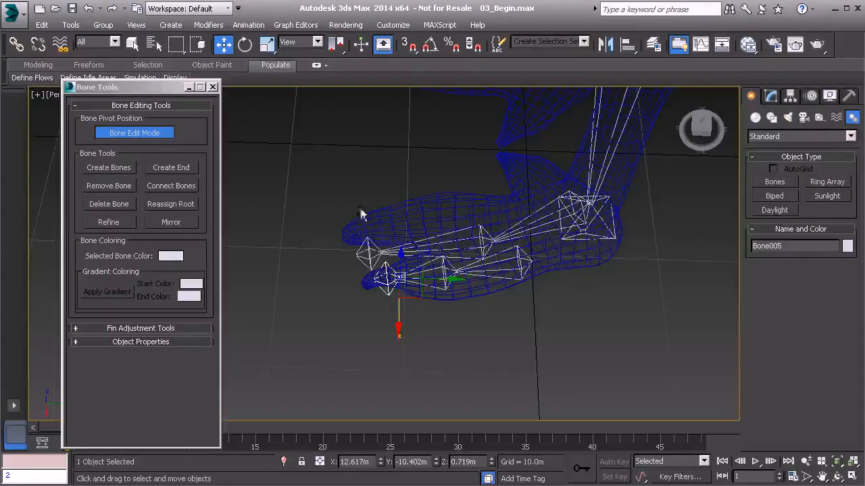
left_click(316, 41)
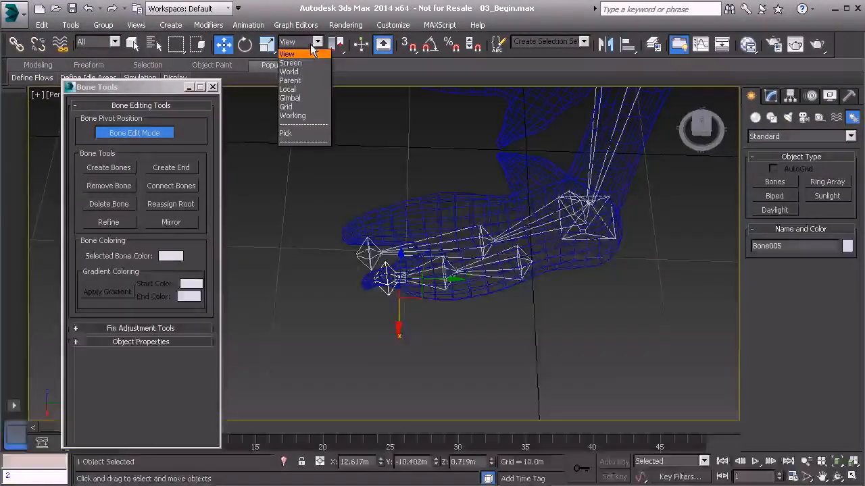
left_click(301, 90)
middle_click_drag(400, 338, 396, 291, "alt")
scroll(396, 291, "up", 3)
left_click_drag(352, 261, 327, 267)
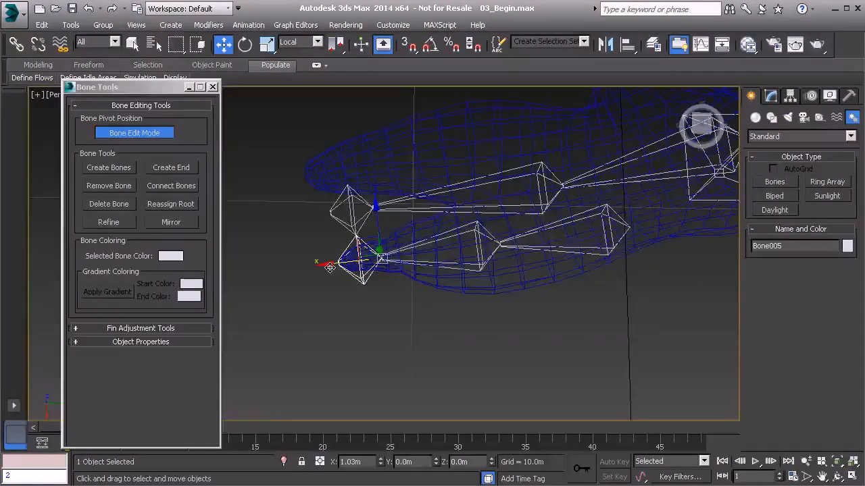
Nudge the outer toe's second bone slightly along its local X axis and turn off Bone Edit Mode.
middle_click_drag(351, 289, 444, 262, "alt")
left_click(480, 265)
left_click_drag(433, 266, 432, 265)
middle_click_drag(520, 282, 514, 248, "alt")
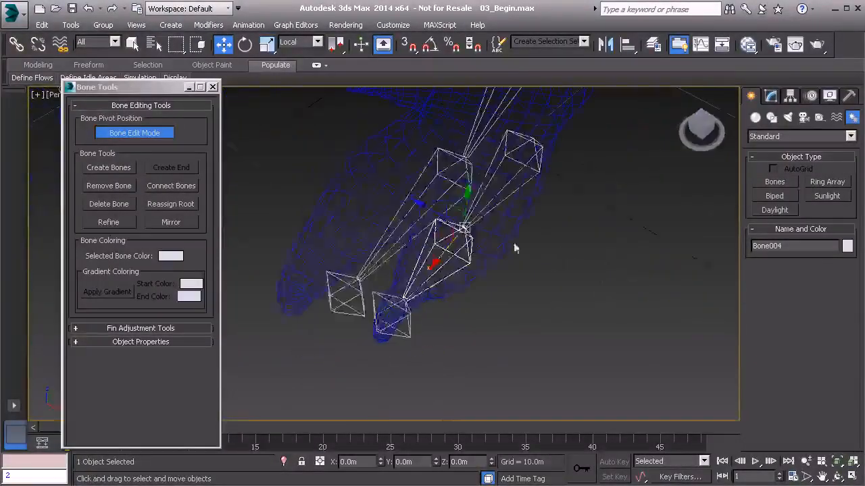
left_click(133, 133)
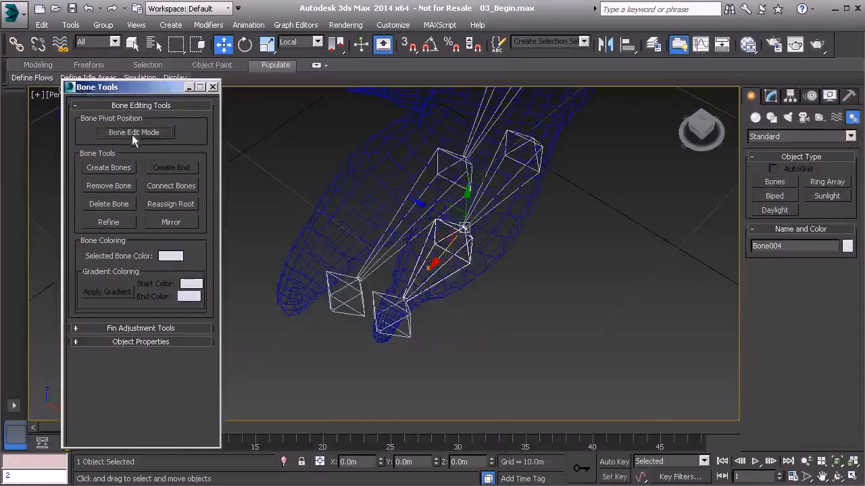
Select the whole outer toe chain from its root bone and clone it as a Copy.
left_click(532, 141)
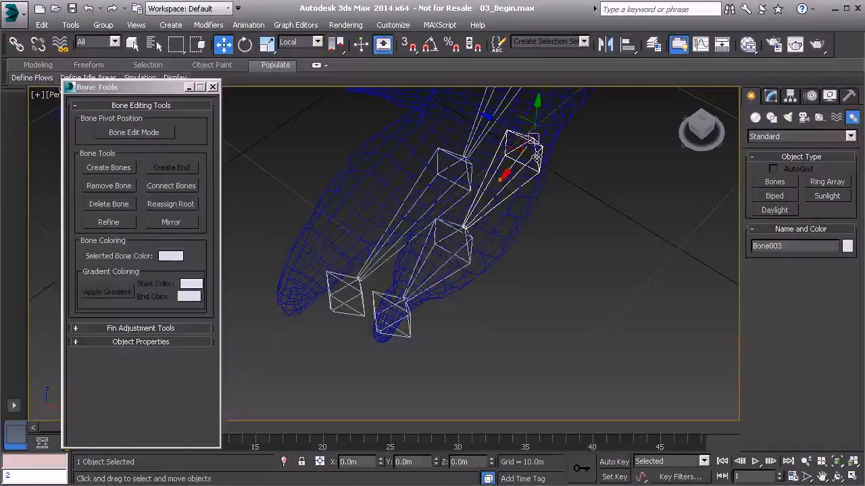
double_click(537, 156)
middle_click_drag(447, 216, 453, 247, "alt")
scroll(428, 208, "down", 3)
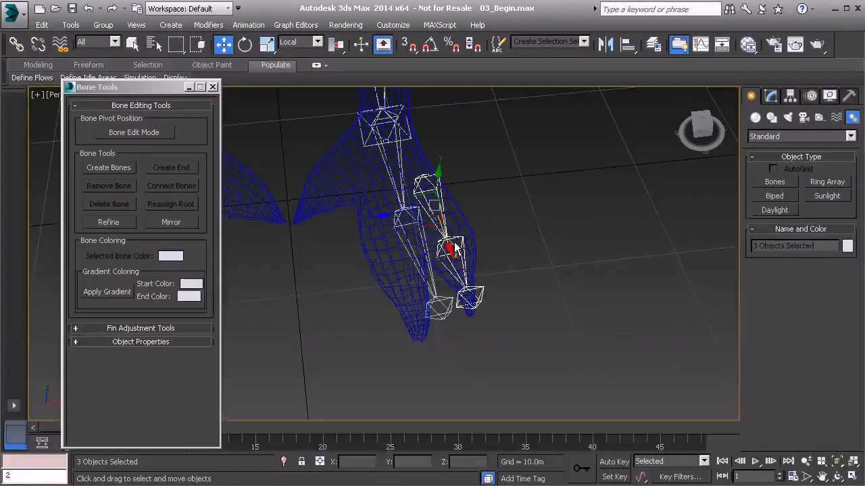
key("ctrl+v")
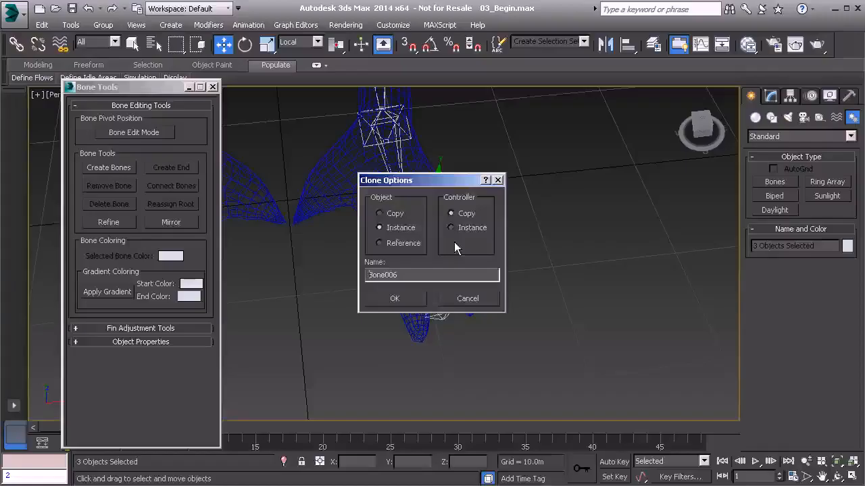
left_click(388, 227)
left_click(389, 215)
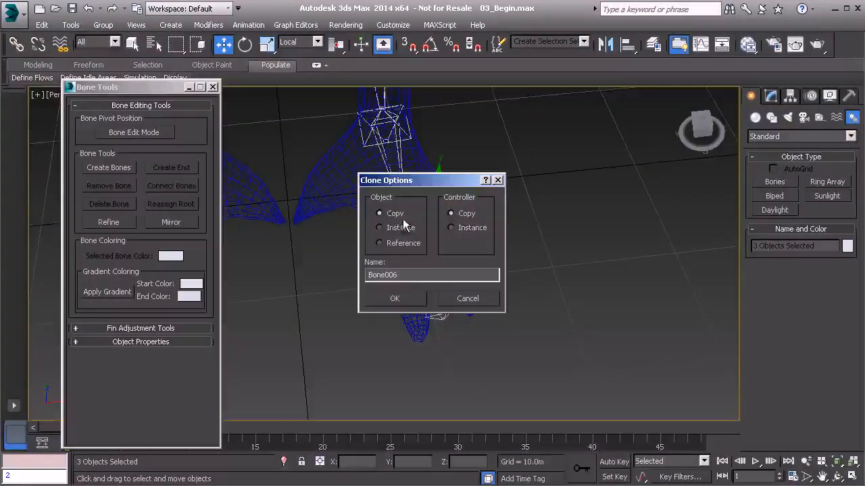
left_click(406, 300)
Move the copied toe chain sideways along its local Z axis onto the left foot's inner toe.
mouse_move(411, 270)
middle_mouse_down()
mouse_move(427, 324)
mouse_move(412, 320)
middle_mouse_up()
scroll(420, 282, "up", 2)
left_click_drag(426, 240, 356, 264)
Rotate the copied chain's root bone slightly so the bones follow the direction of the inner toe.
middle_click_drag(391, 278, 365, 291, "alt")
left_click(485, 205)
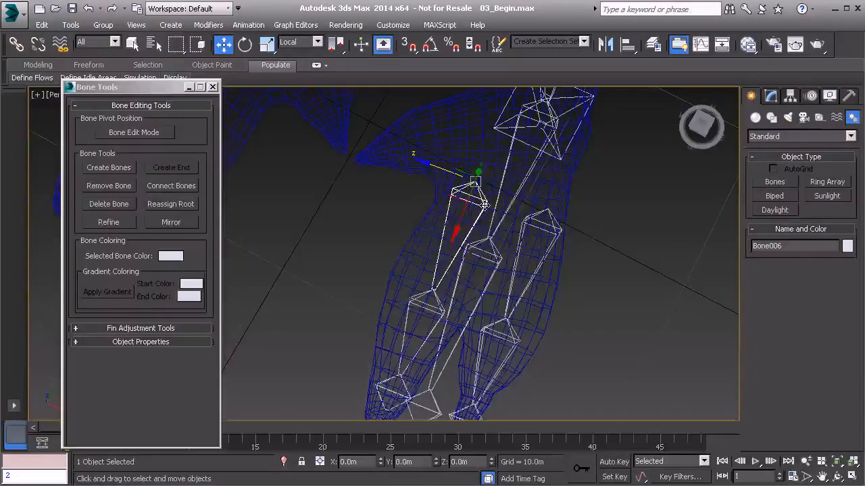
key("e")
left_click_drag(496, 228, 498, 230)
middle_click_drag(454, 292, 534, 323, "alt")
left_click_drag(530, 313, 531, 315)
In Bone Edit Mode with shaded display, shift the inner toe's end bone about -0.791 m in local X and 0.031 m in Y.
middle_click_drag(469, 252, 507, 178, "alt")
scroll(476, 292, "up", 4)
key("w")
left_click_drag(443, 198, 507, 197)
middle_click_drag(507, 197, 399, 237, "alt")
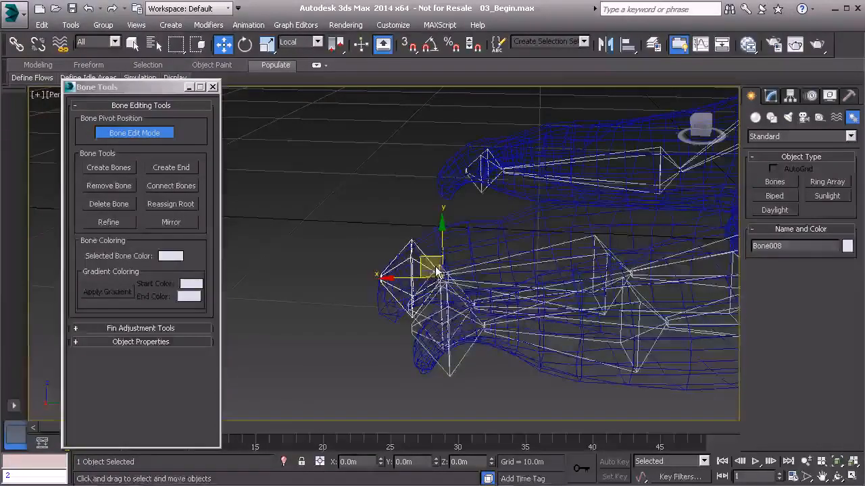
key("F3")
mouse_move(579, 246)
middle_mouse_down("alt")
mouse_move(649, 254)
mouse_move(452, 240)
mouse_move(481, 227)
mouse_move(418, 245)
middle_mouse_up("alt")
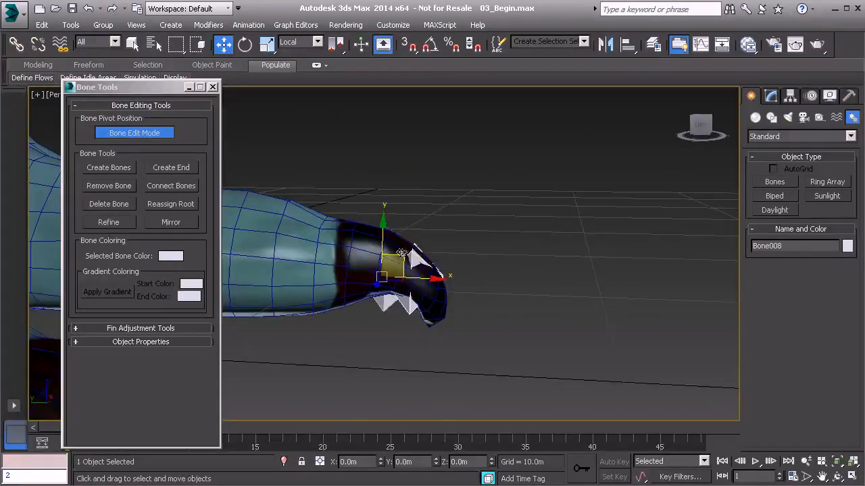
mouse_move(391, 244)
left_mouse_down()
mouse_move(408, 278)
mouse_move(473, 282)
mouse_move(424, 254)
mouse_move(396, 199)
mouse_move(381, 256)
left_mouse_up()
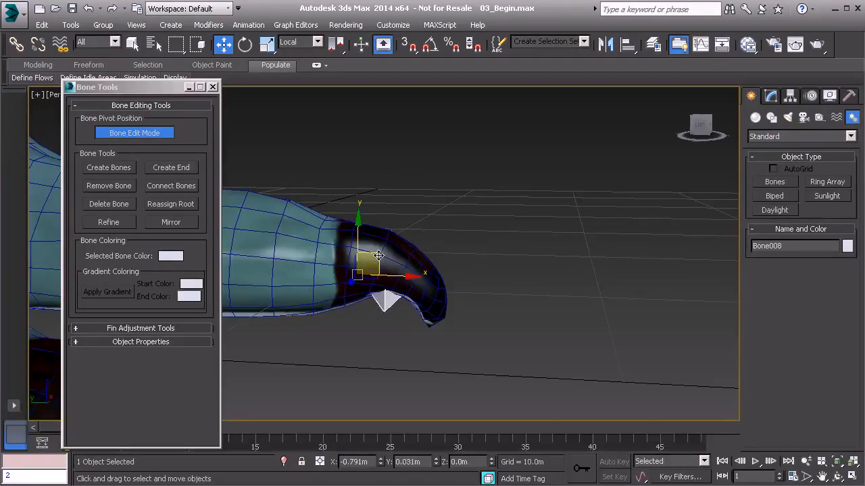
Switch to wireframe display, select the inner toe's whole three-bone chain and clone it as a Copy.
middle_click_drag(498, 275, 271, 180, "alt")
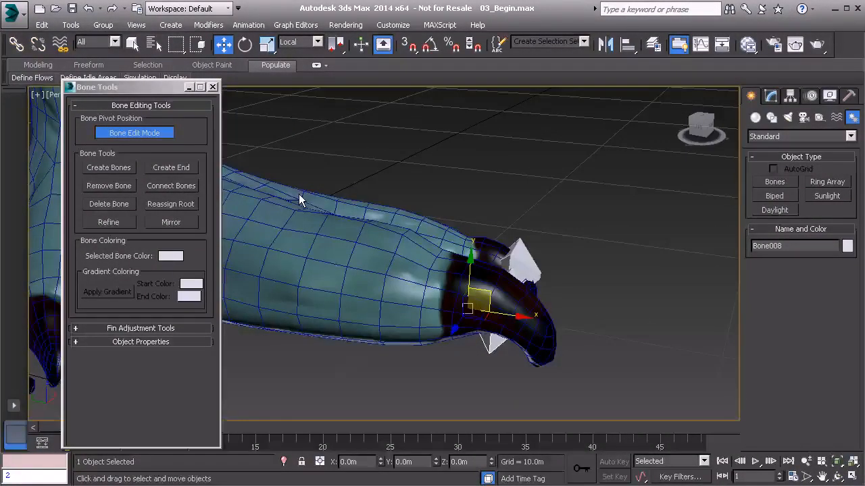
key("F3")
mouse_move(300, 195)
middle_mouse_down("alt")
mouse_move(386, 234)
mouse_move(376, 256)
mouse_move(332, 265)
mouse_move(357, 236)
mouse_move(428, 304)
mouse_move(447, 224)
mouse_move(503, 218)
mouse_move(473, 215)
middle_mouse_up("alt")
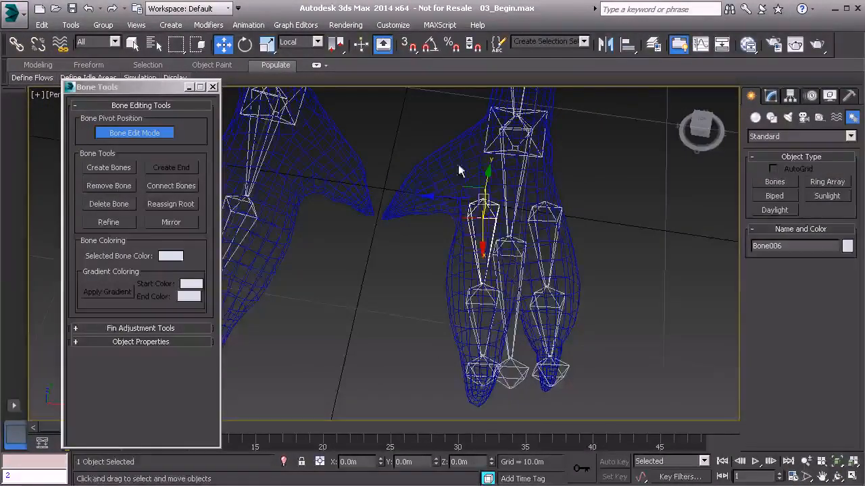
middle_click_drag(446, 189, 407, 351, "alt")
left_click(466, 296, "ctrl")
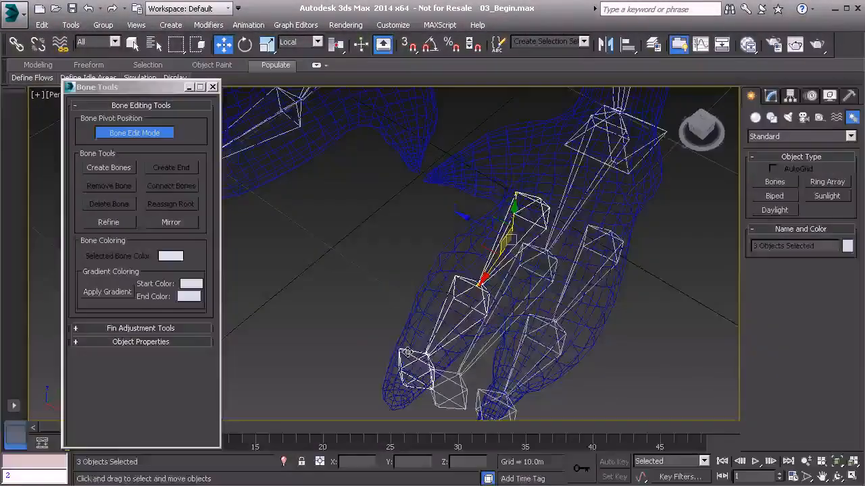
middle_click_drag(386, 264, 450, 255, "alt")
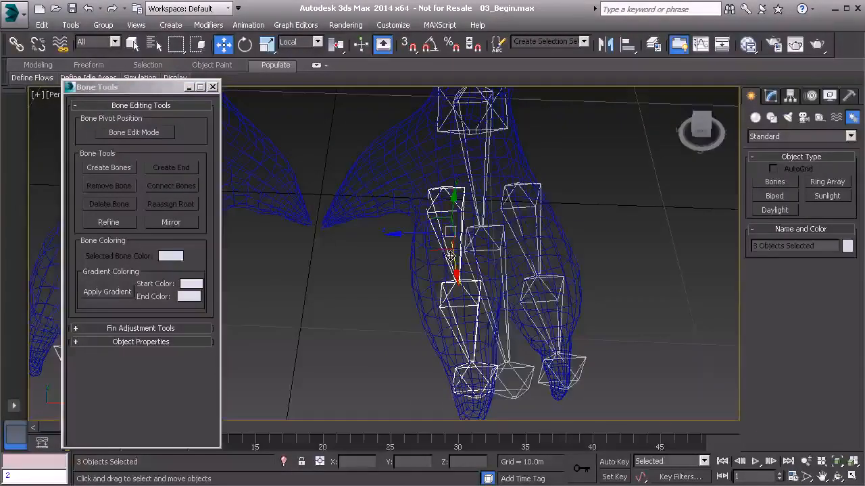
left_click_drag(450, 255, 451, 254, "shift")
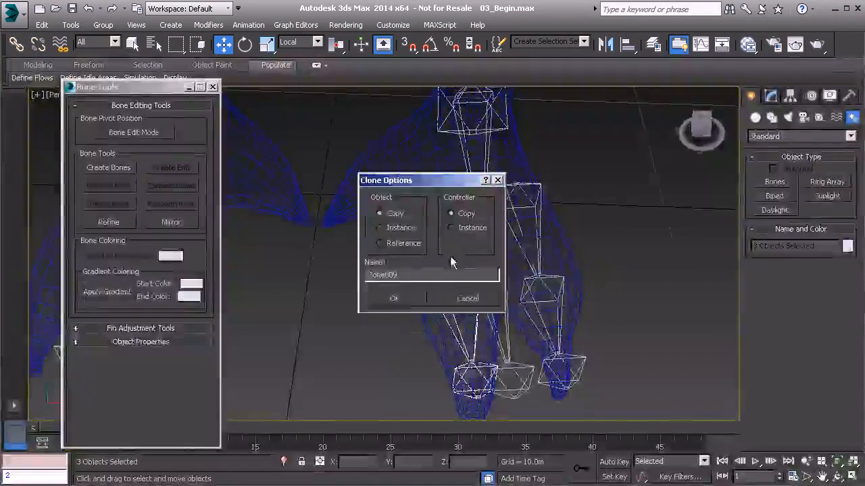
left_click(401, 297)
Move the copied chain back toward the left foot's short side toe and rotate its root bone to follow that toe's direction.
mouse_move(399, 295)
middle_mouse_down("alt")
mouse_move(417, 316)
mouse_move(399, 280)
middle_mouse_up("alt")
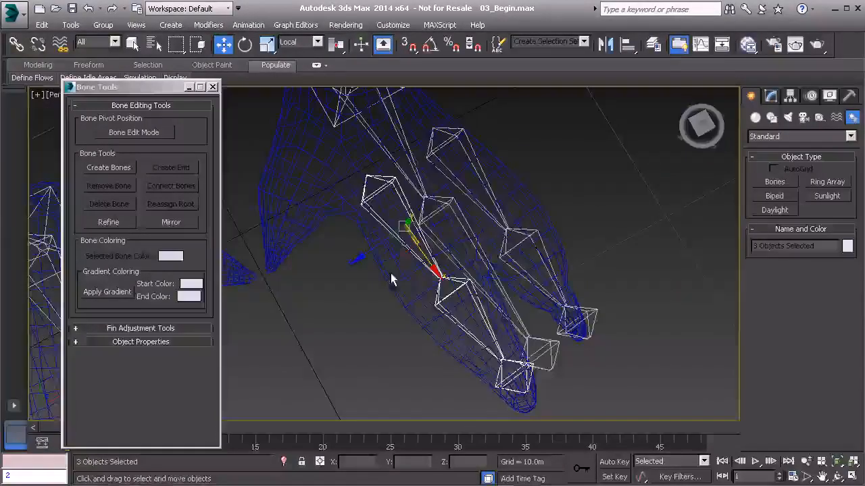
mouse_move(402, 254)
left_mouse_down()
mouse_move(304, 174)
mouse_move(323, 179)
left_mouse_up()
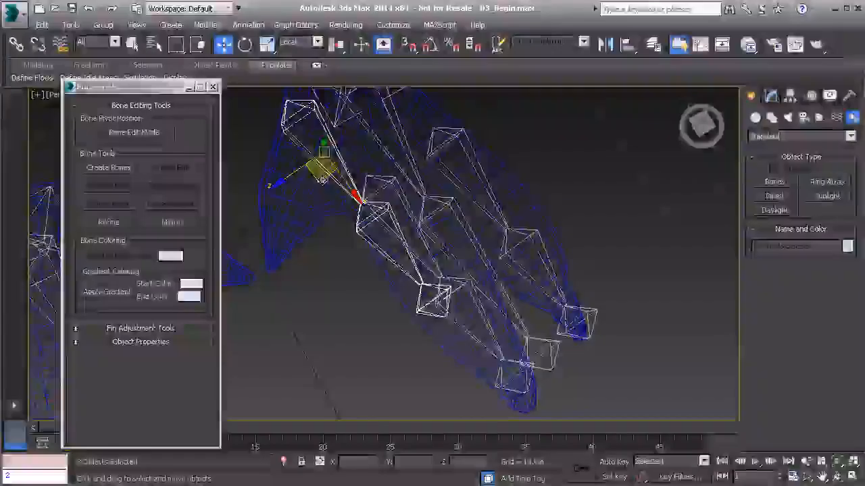
left_click(305, 150)
key("e")
left_click_drag(335, 119, 280, 173)
middle_click_drag(417, 183, 539, 258)
left_click_drag(448, 211, 453, 216)
Shift the copied chain's root bone so it starts near the ankle and lies inside the side toe.
key("w")
left_click_drag(382, 182, 425, 169)
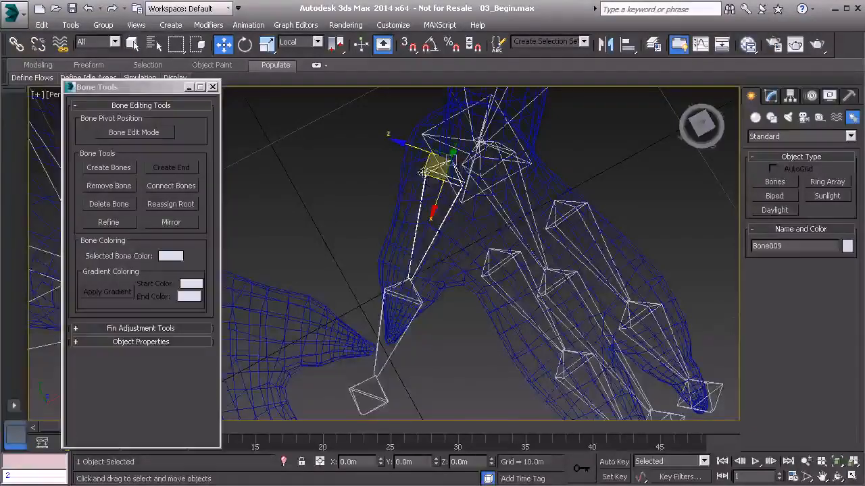
middle_click_drag(460, 298, 489, 300, "alt")
left_click_drag(476, 203, 477, 214)
middle_click_drag(467, 260, 488, 262, "alt")
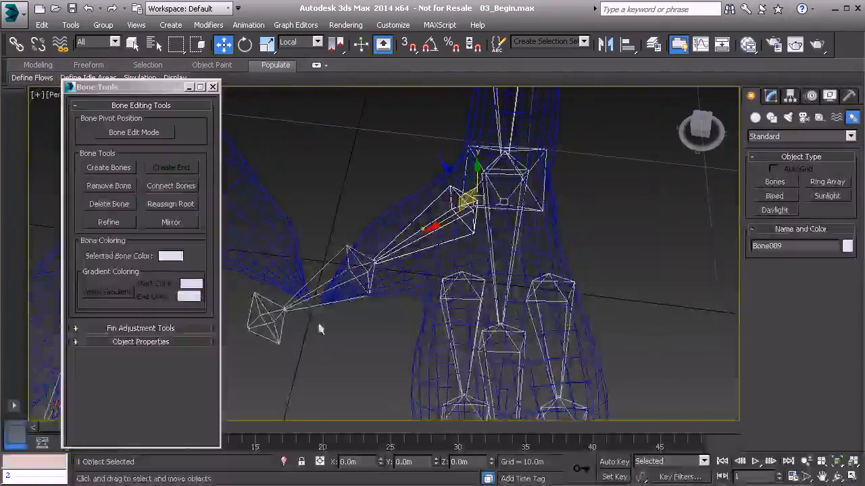
Delete the last two bones of the side toe's chain, keeping only its root bone.
left_click(277, 333)
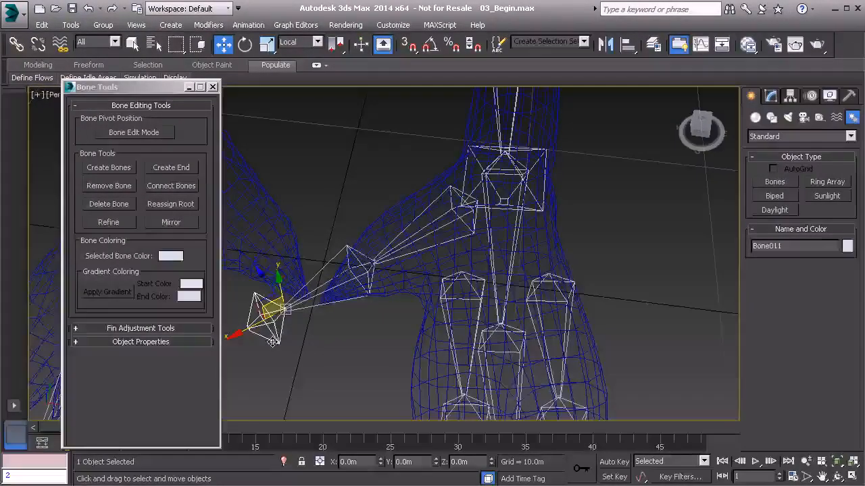
key("Delete")
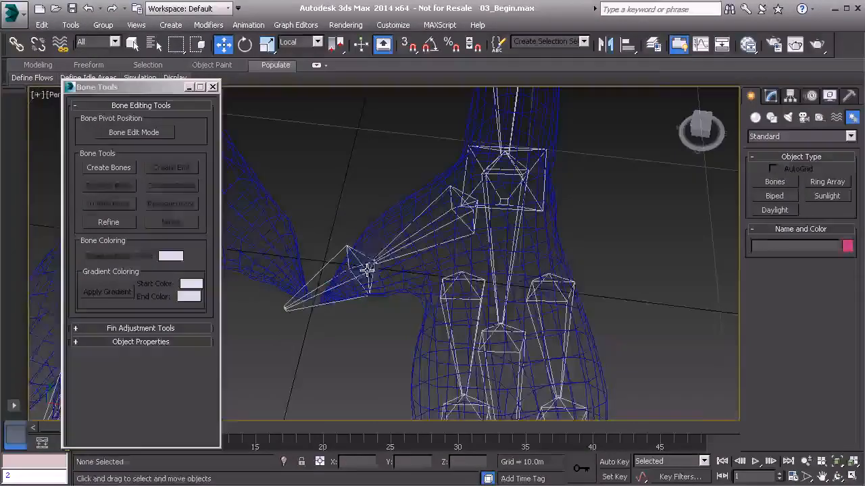
left_click(367, 268)
middle_click_drag(366, 269, 378, 309, "alt")
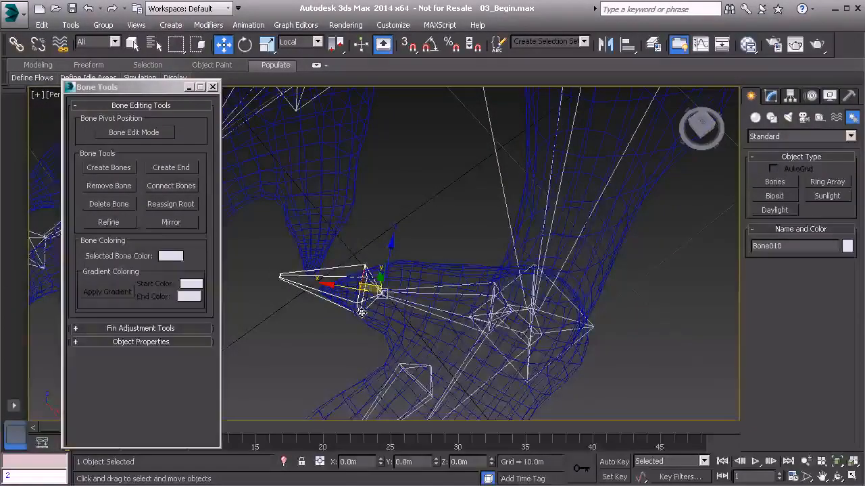
key("Delete")
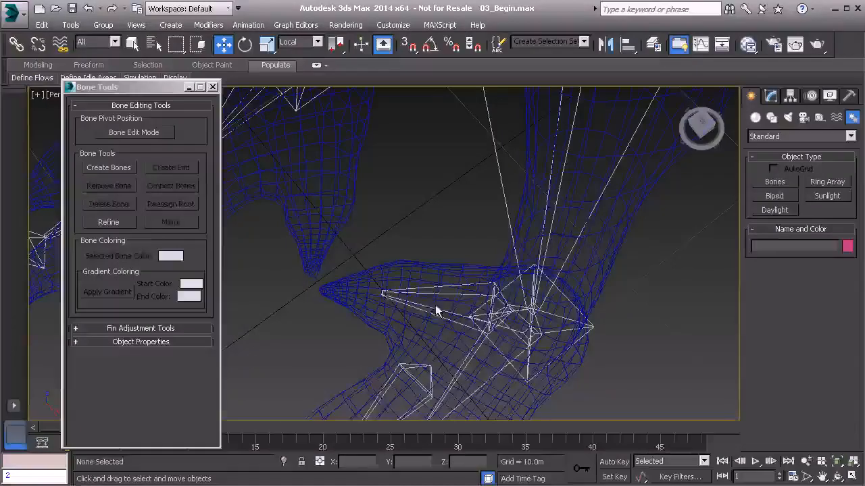
Create an end bone on the side toe's remaining root bone.
left_click(427, 307)
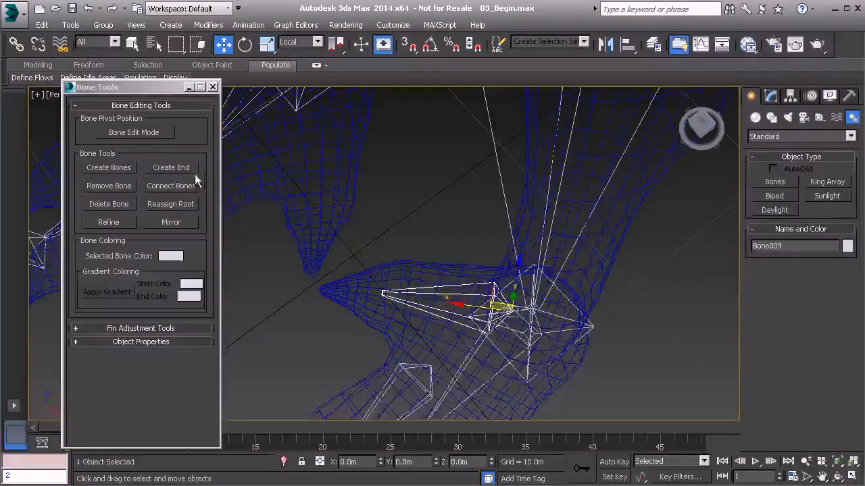
left_click(176, 169)
left_click_drag(293, 277, 400, 228, "alt")
middle_click_drag(400, 227, 439, 195, "alt")
In Bone Edit Mode, shift the side toe's end bone outward toward the toe tip, and leave the mode.
left_click(148, 136)
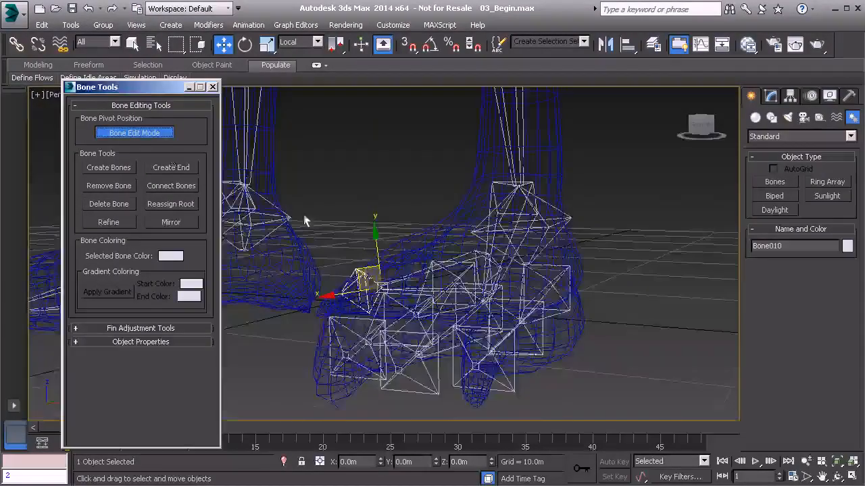
middle_click_drag(378, 236, 353, 282, "alt")
left_click_drag(353, 278, 331, 271)
middle_click_drag(344, 282, 490, 336, "alt")
scroll(483, 317, "down", 3)
middle_click_drag(473, 289, 478, 337)
left_click(155, 137)
scroll(474, 336, "up", 4)
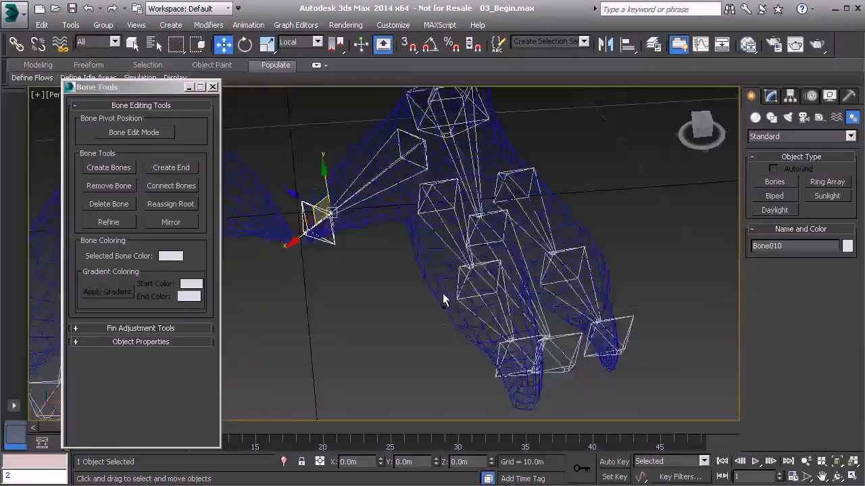
Rename the root bone of the inner front toe as Bn_l_ToeA_A01.
middle_click_drag(443, 295, 447, 369)
left_click(444, 267)
middle_click_drag(444, 267, 447, 327, "alt")
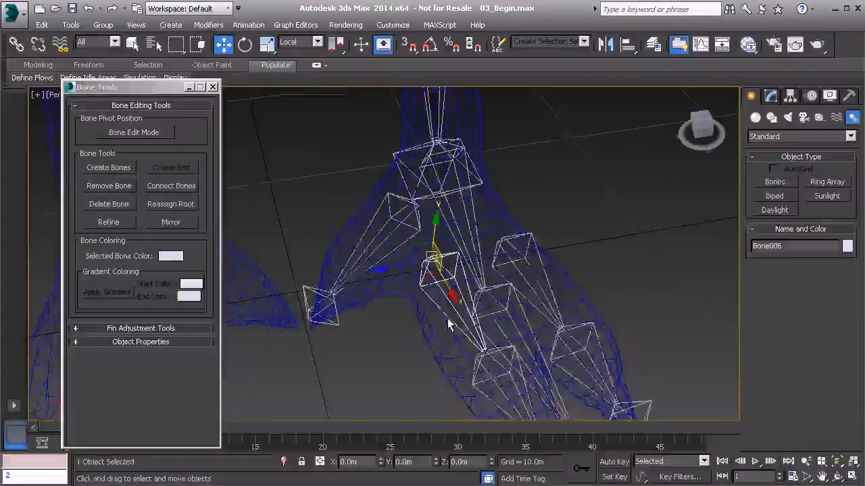
middle_click_drag(443, 279, 410, 279, "alt")
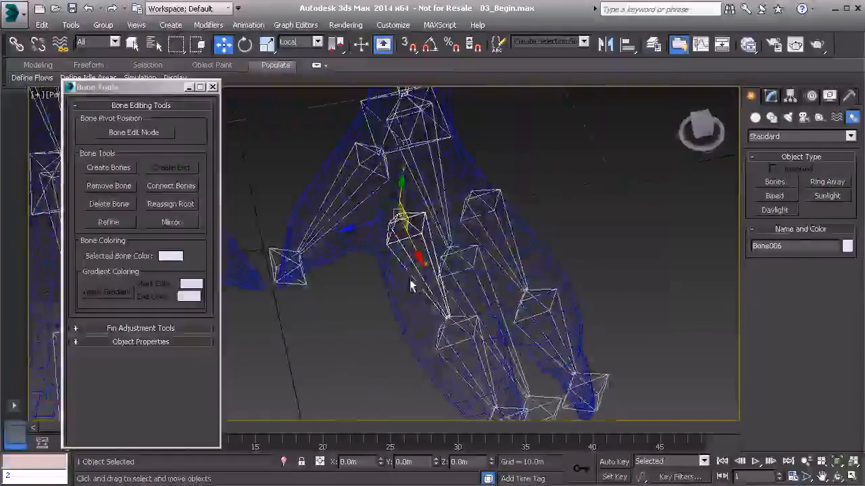
left_click(797, 247)
type("Pin")
type("_I")
type("ToeA_")
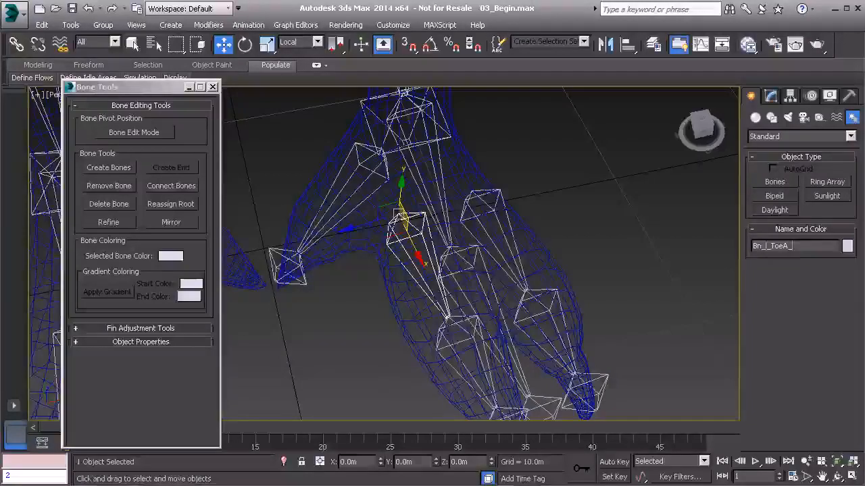
type("A01")
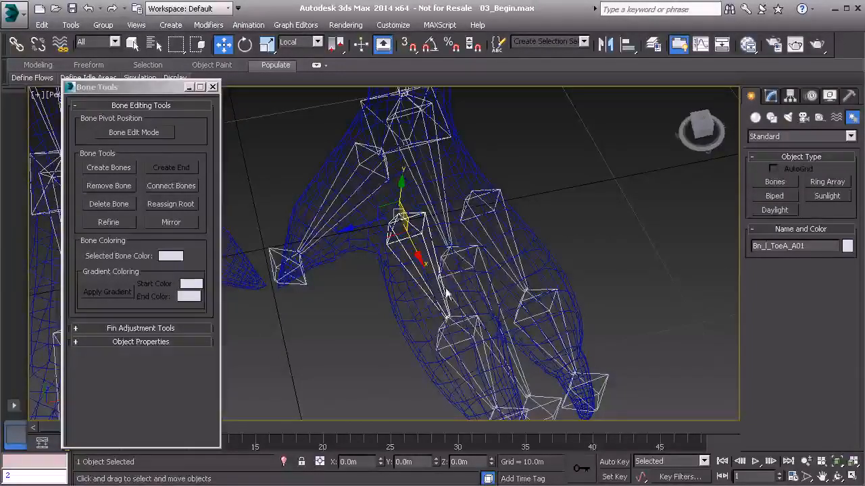
Rename the remaining toe bones by the same scheme, using Bn_l_ToeC_A01 and Bn_l_ToeC_B01 for the side toe and Bn_l_ToeB_A01 for the outer toe's root.
middle_click_drag(440, 303, 412, 274)
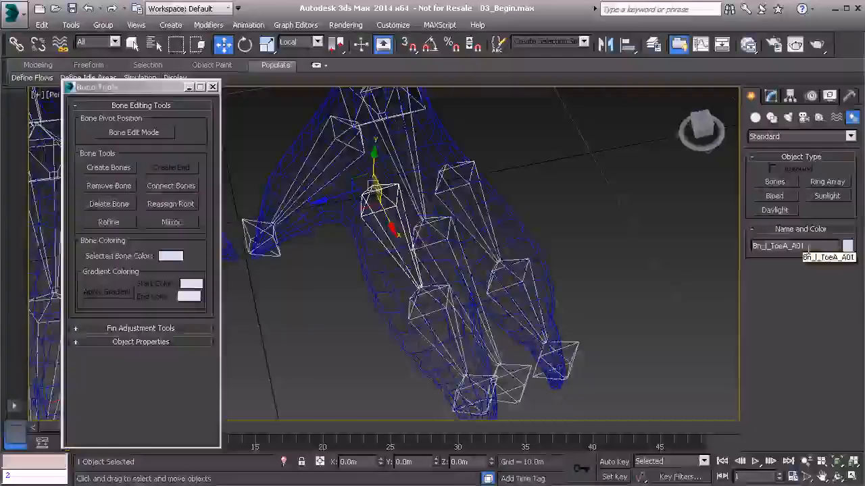
left_click(423, 312)
middle_click_drag(422, 315, 470, 340, "alt")
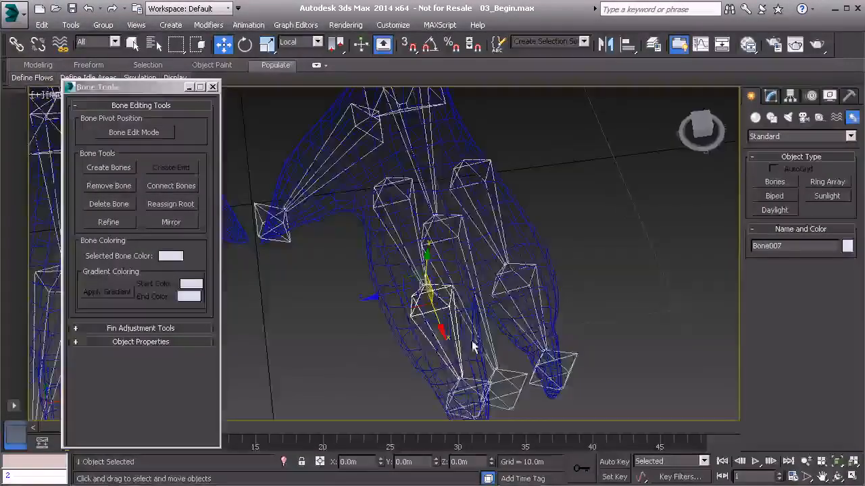
left_click(450, 396)
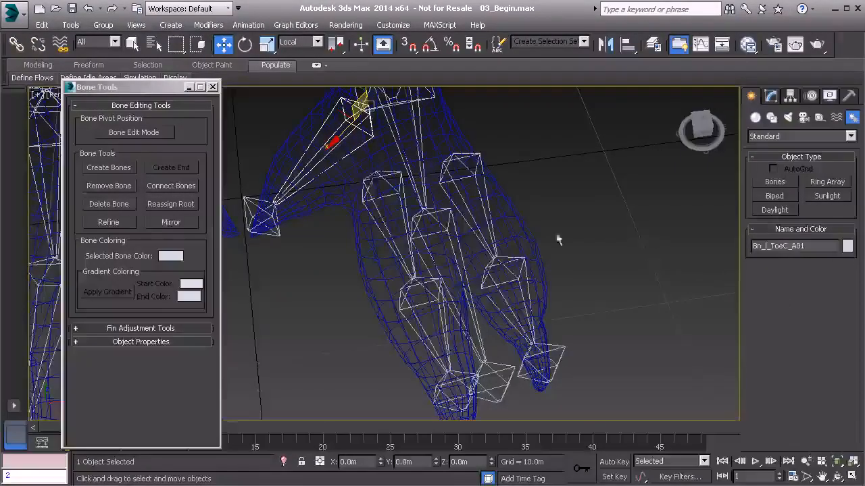
left_click(275, 228)
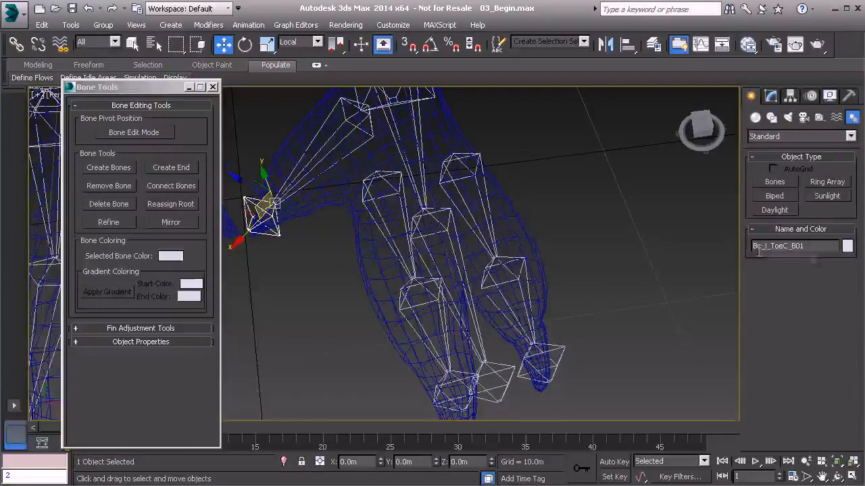
left_click(474, 179)
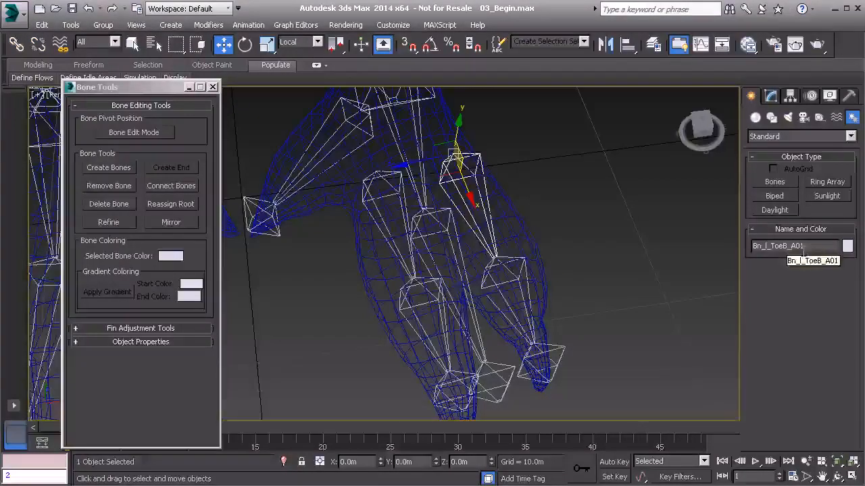
Examine how the toe chains' root bones sit around the left foot bone, selecting the foot bone and the two front toe roots.
middle_click_drag(514, 214, 575, 296, "alt")
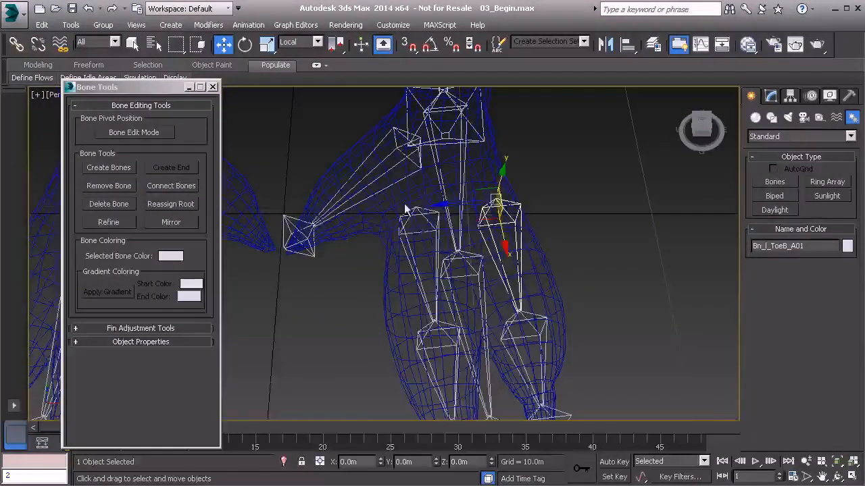
middle_click_drag(432, 195, 573, 200)
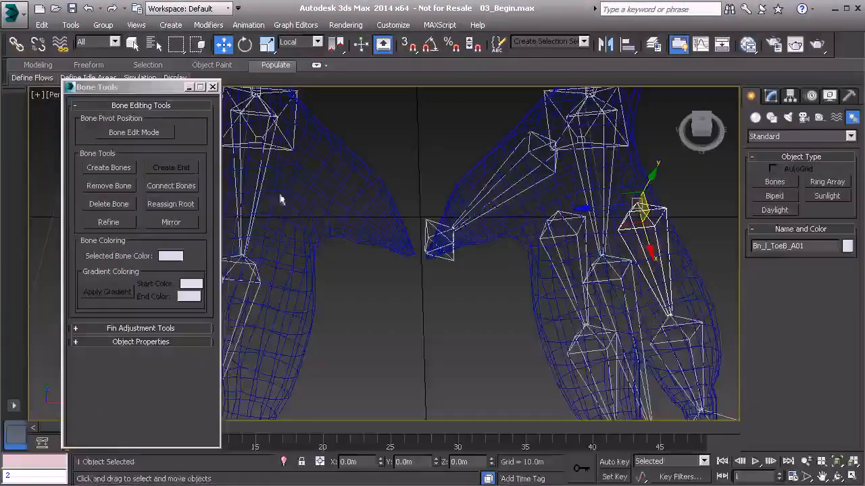
middle_click_drag(512, 271, 406, 284, "alt")
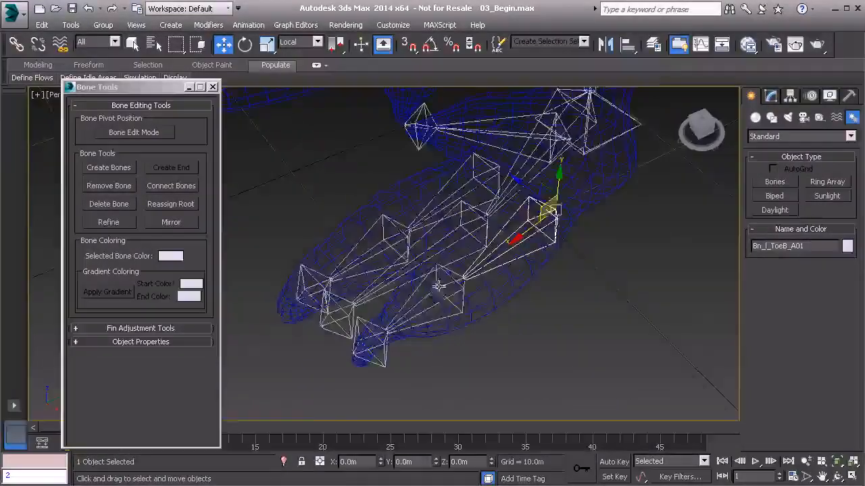
scroll(453, 284, "up", 3)
middle_click_drag(500, 221, 528, 365, "alt")
left_click(494, 295)
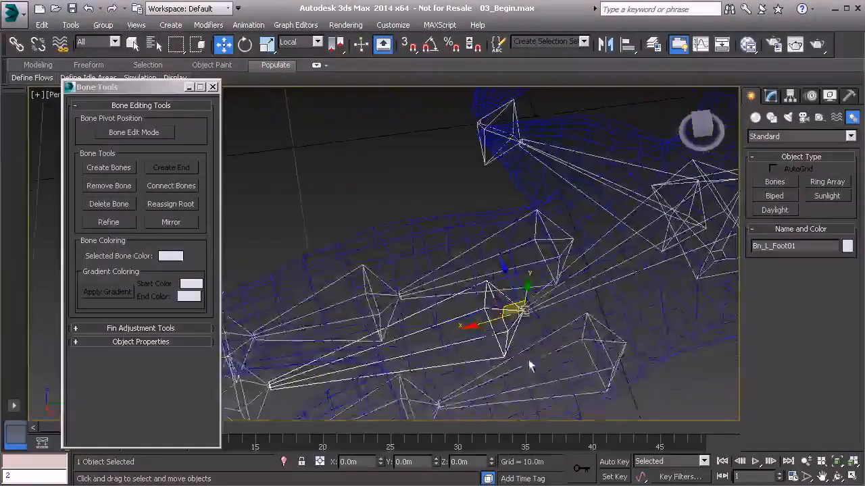
left_click(573, 338)
left_click(557, 258)
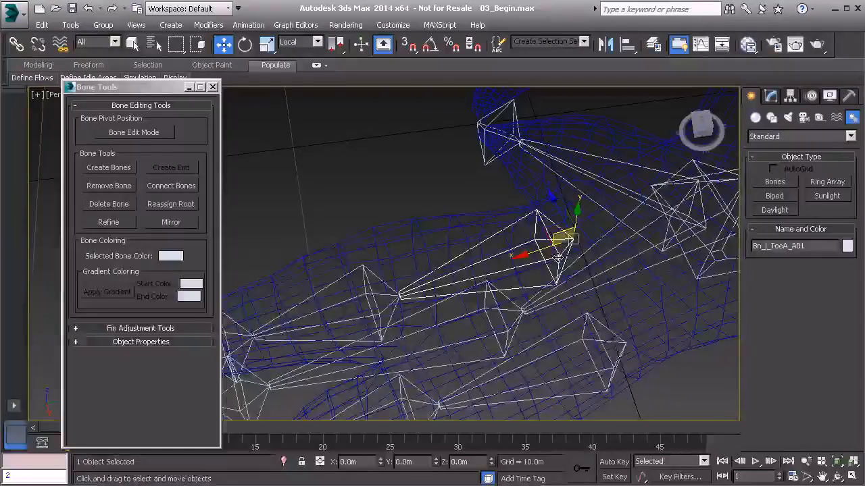
left_click(603, 346)
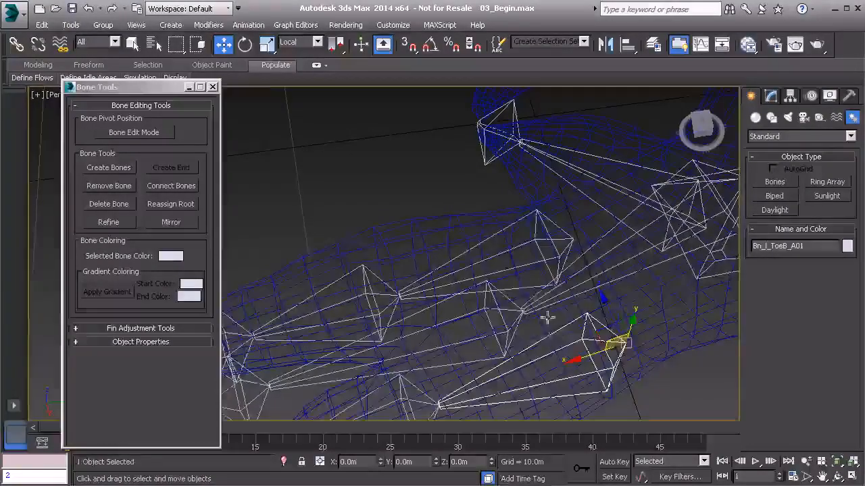
scroll(546, 314, "down", 8)
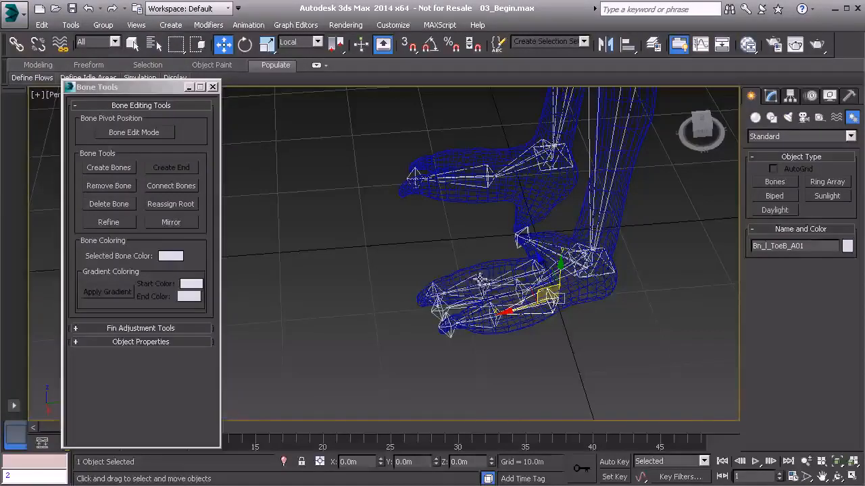
scroll(487, 286, "up", 6)
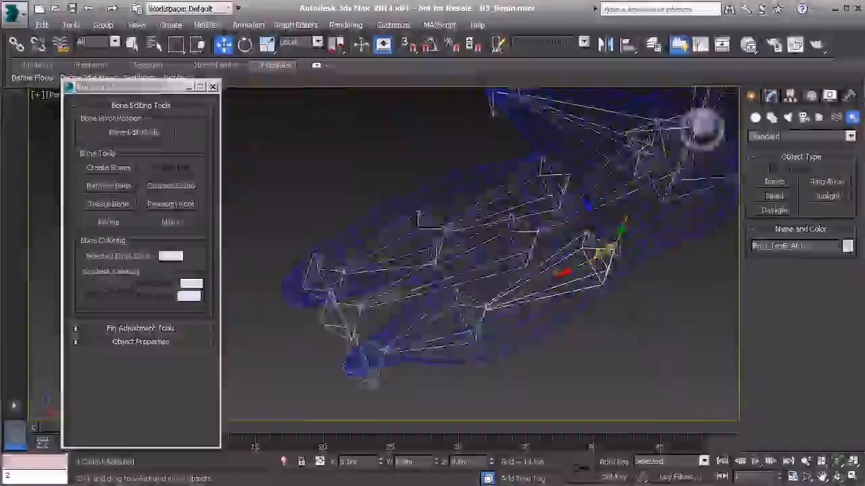
scroll(487, 317, "up", 2)
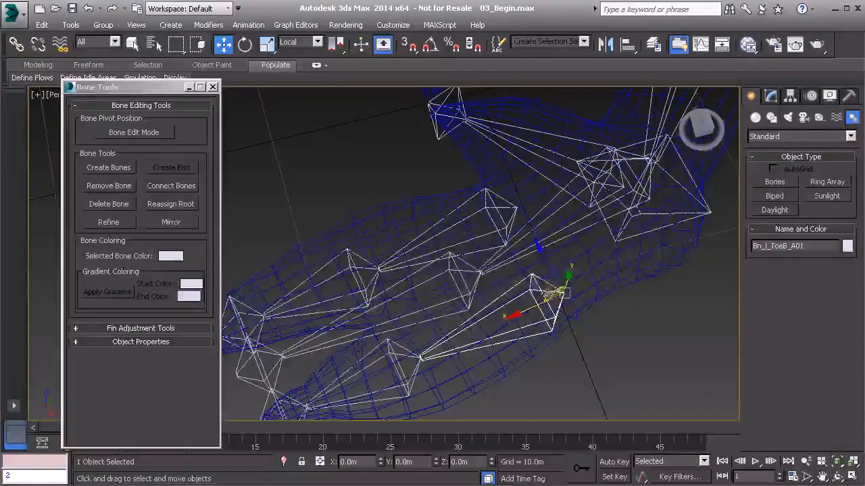
left_click(477, 276)
middle_click_drag(476, 276, 515, 301, "alt")
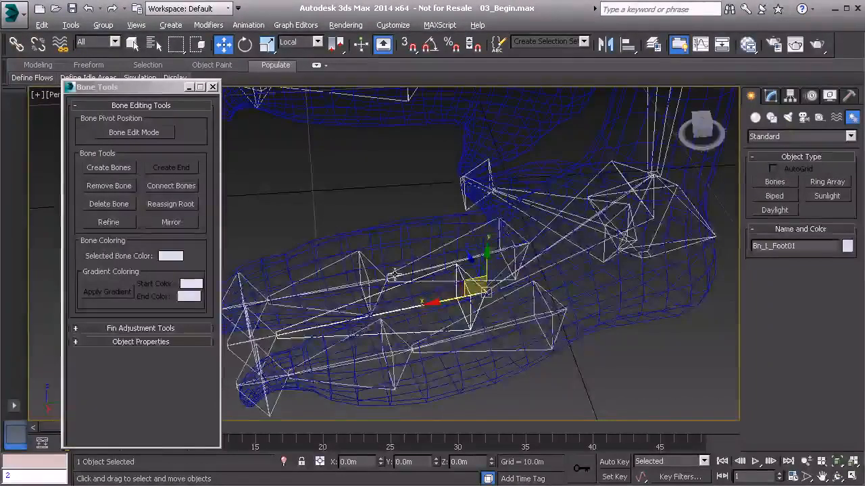
Create a point helper with the Cross display beside the left foot's front toes.
middle_click_drag(395, 275, 476, 295, "alt")
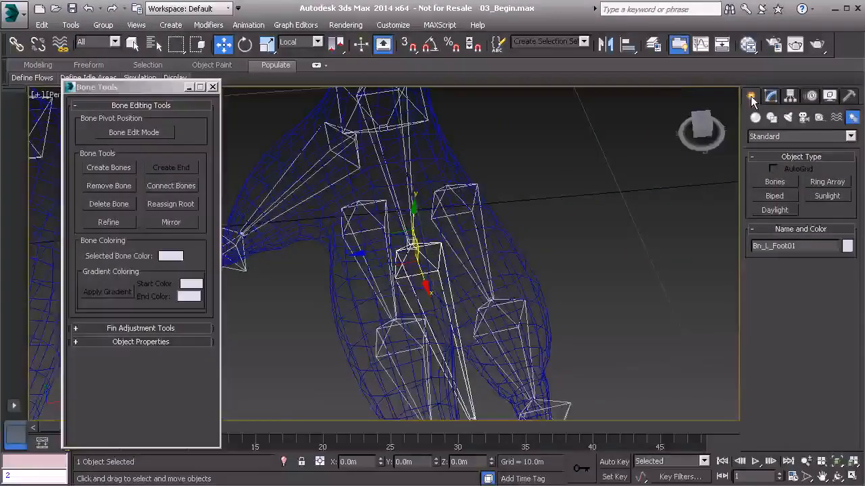
left_click(819, 118)
left_click(774, 225)
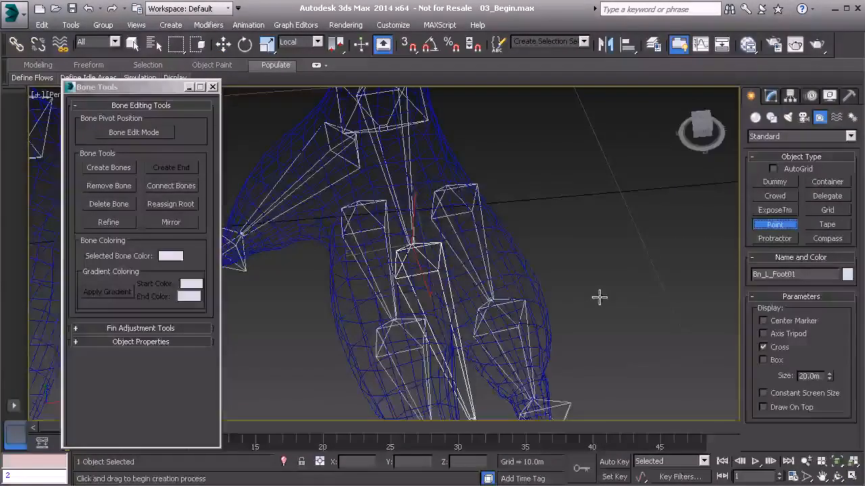
left_click(572, 267)
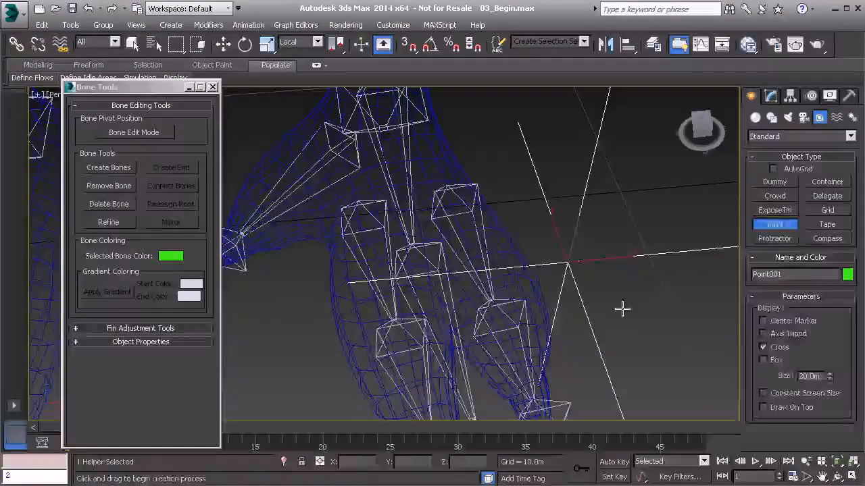
key("w")
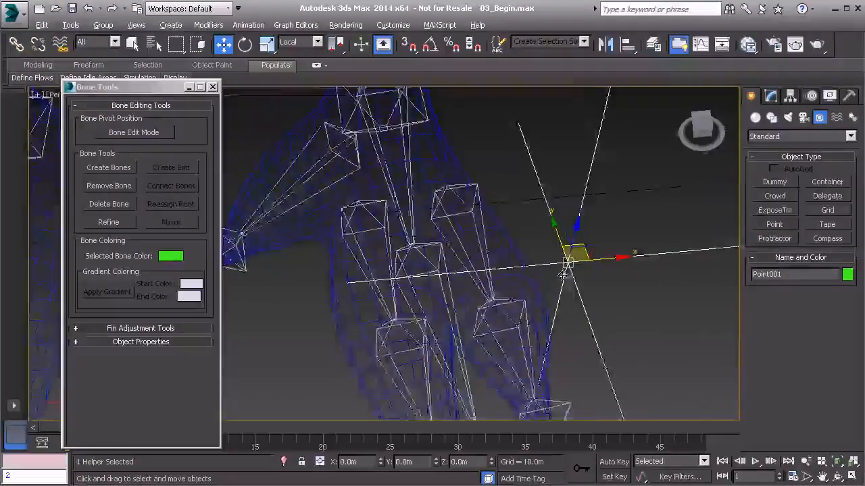
middle_click_drag(572, 274, 557, 272, "alt")
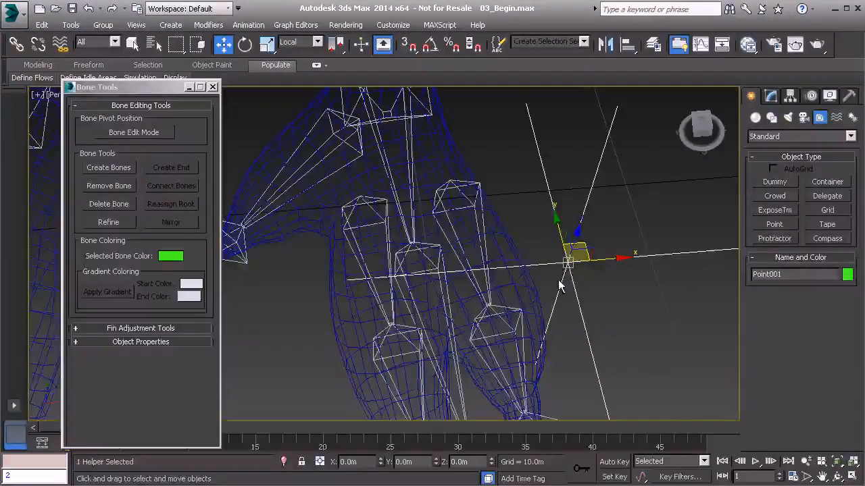
Align the point helper center to center with Bn_L_Foot01 in X, Y and Z position, matching its orientation on all three axes.
key("alt+a")
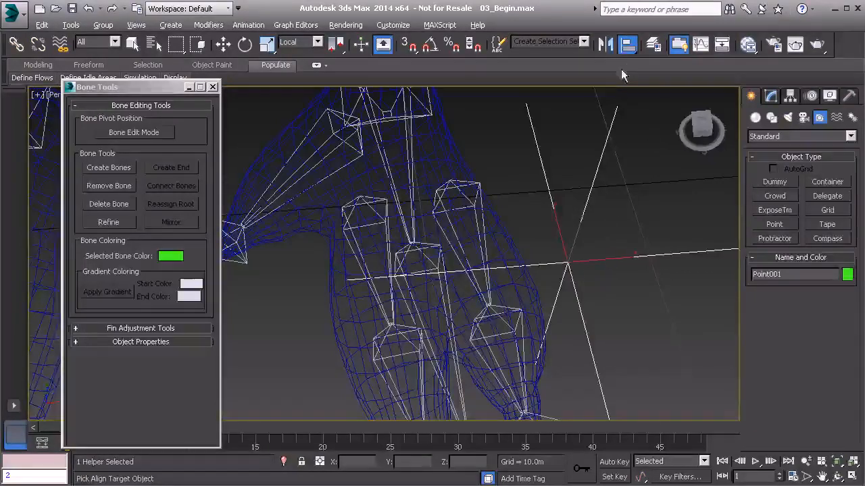
left_click(435, 249)
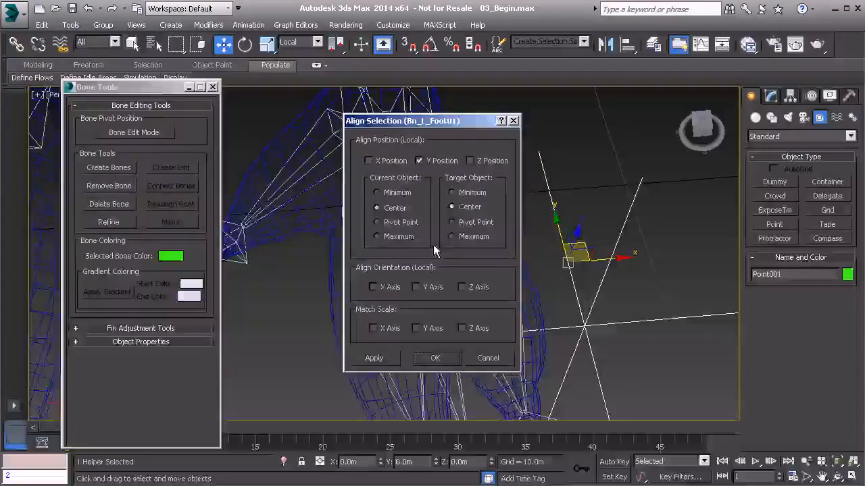
left_click(368, 161)
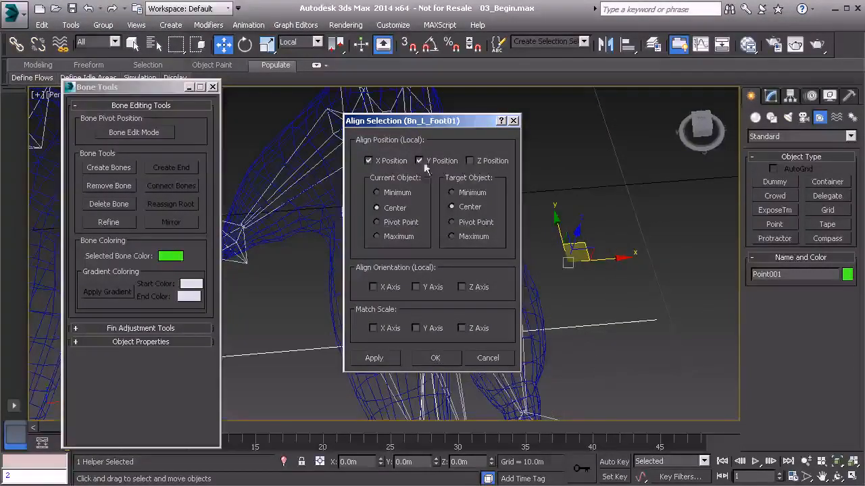
left_click(469, 161)
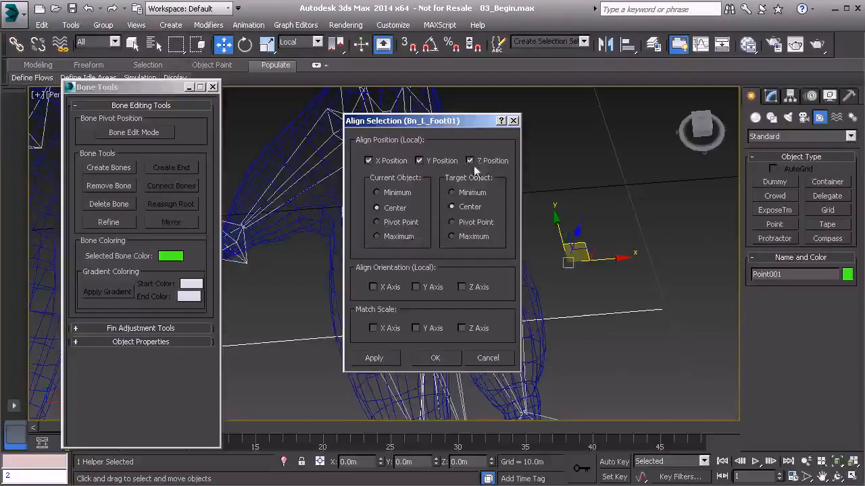
left_click(373, 287)
left_click(416, 287)
left_click(462, 287)
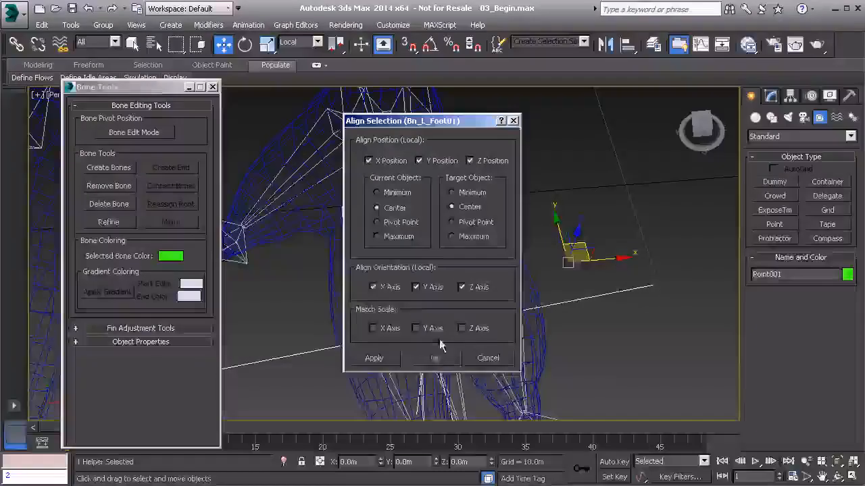
left_click(438, 361)
middle_click_drag(438, 334, 482, 314, "alt")
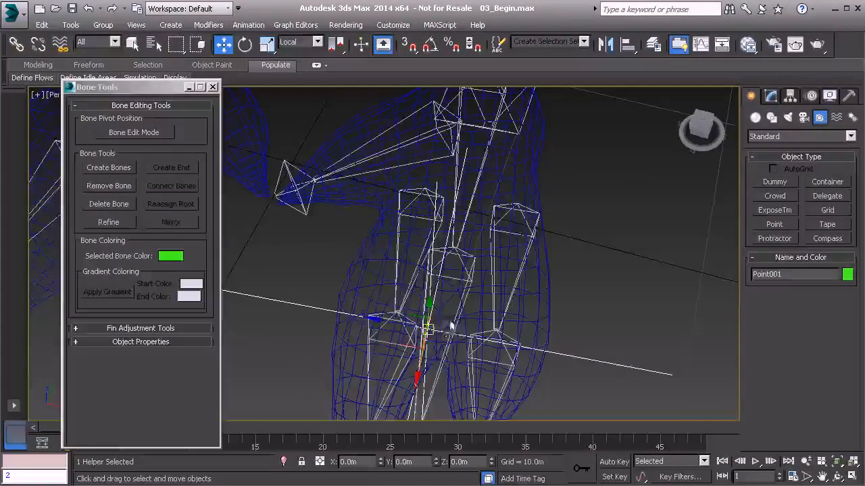
Realign the point helper to Bn_L_Foot01, using Pivot Point for both the current and the target object.
key("alt+a")
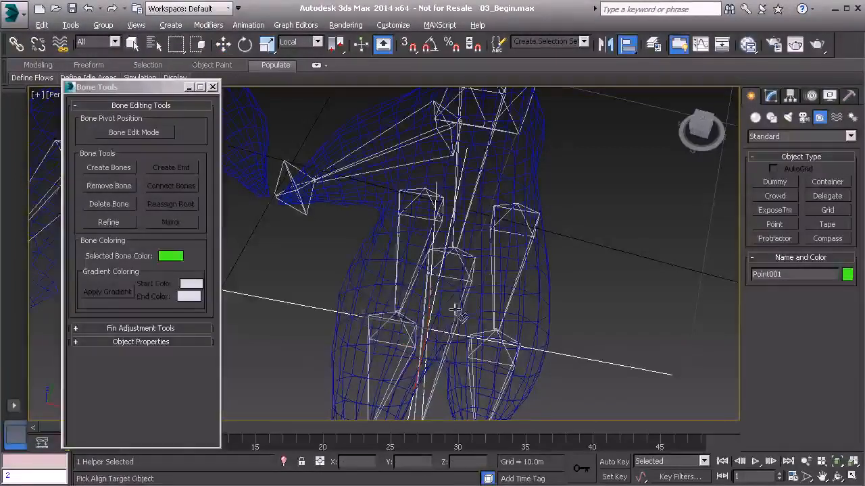
left_click(474, 264)
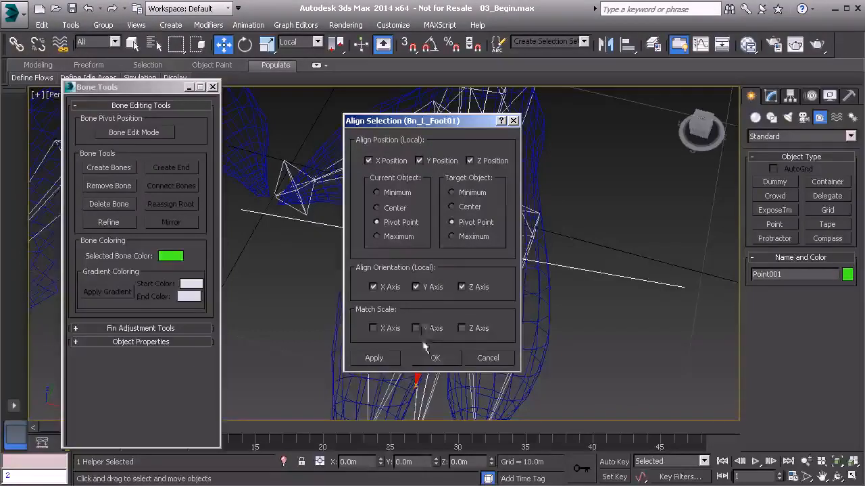
left_click(435, 360)
mouse_move(553, 297)
middle_mouse_down("alt")
mouse_move(469, 260)
mouse_move(498, 305)
mouse_move(556, 291)
middle_mouse_up("alt")
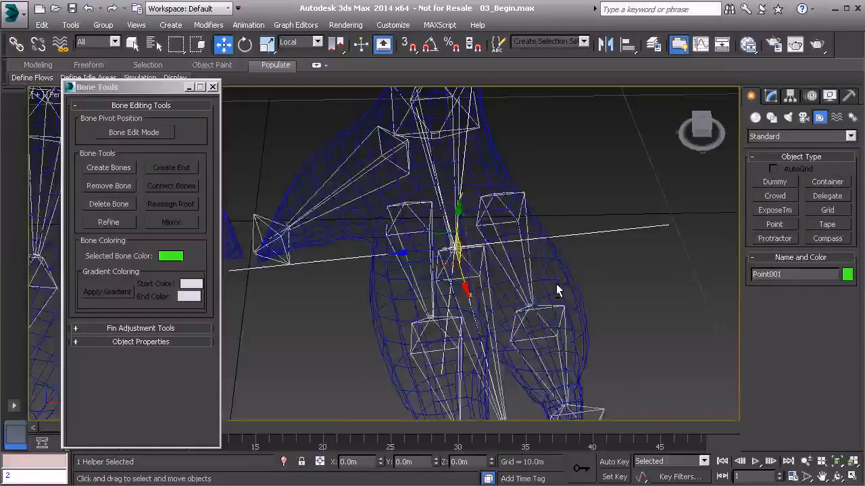
Move the point helper along its local Z axis into the outer front toe and set its size to 2.2 m.
middle_click_drag(511, 264, 400, 236, "alt")
left_click_drag(401, 236, 456, 253)
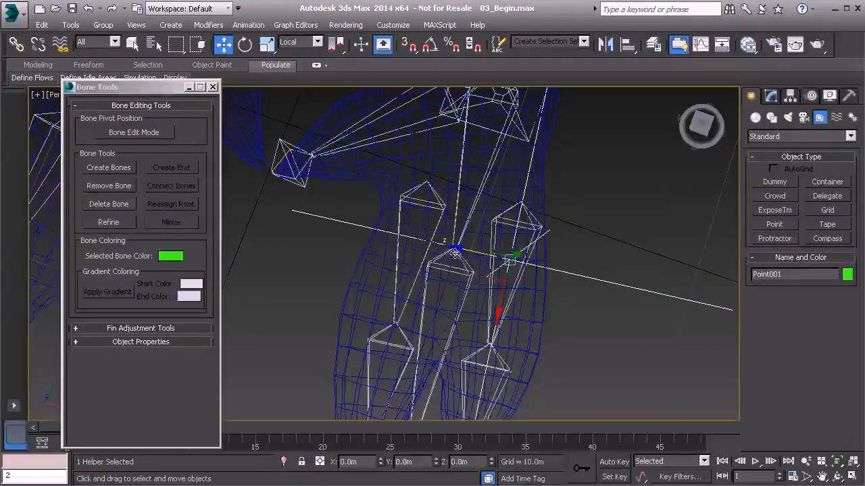
left_click(773, 99)
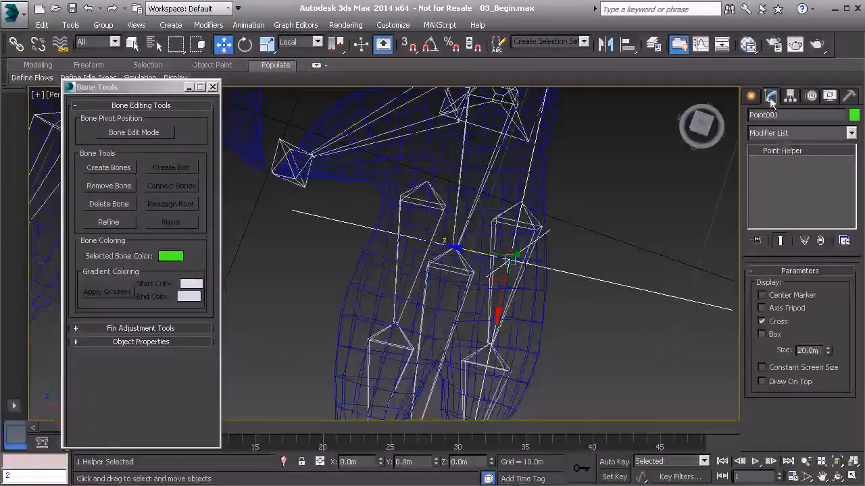
left_click_drag(829, 351, 823, 416)
middle_click_drag(613, 333, 598, 286, "alt")
Clone the point helper along its local Z axis as a single copy placed inside the inner front toe.
left_click(454, 258)
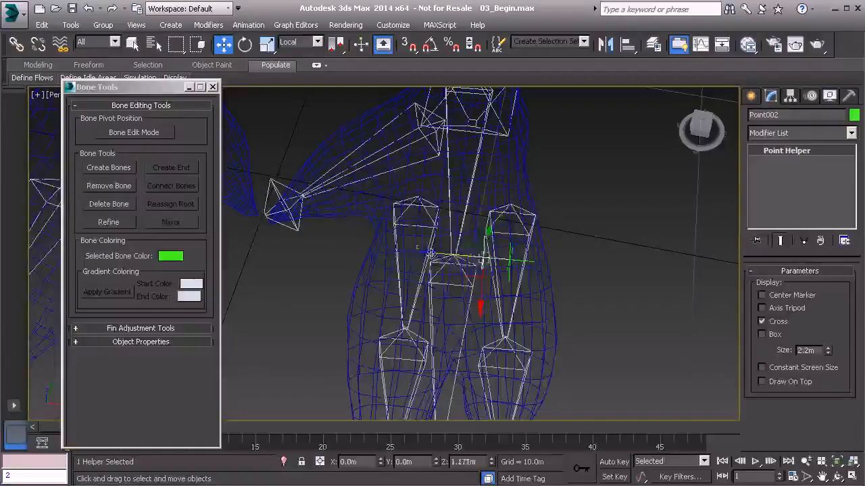
left_click_drag(381, 256, 354, 250)
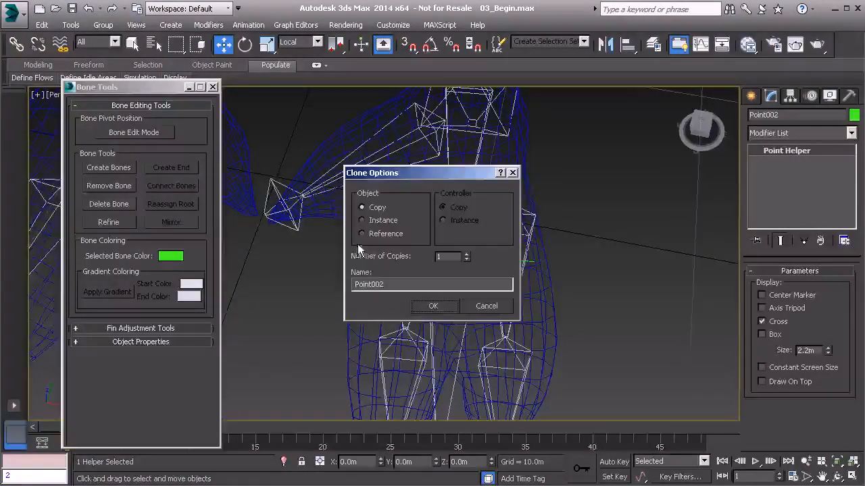
left_click(435, 306)
middle_click_drag(426, 253, 408, 302, "alt")
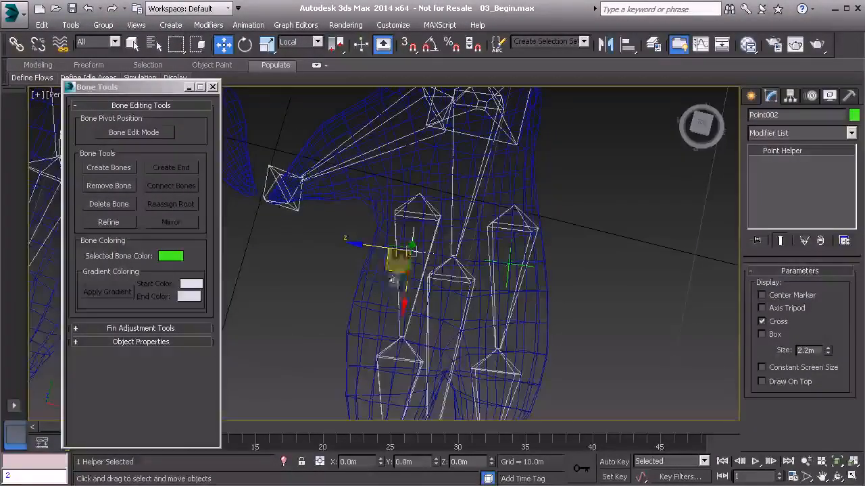
scroll(394, 295, "up", 4)
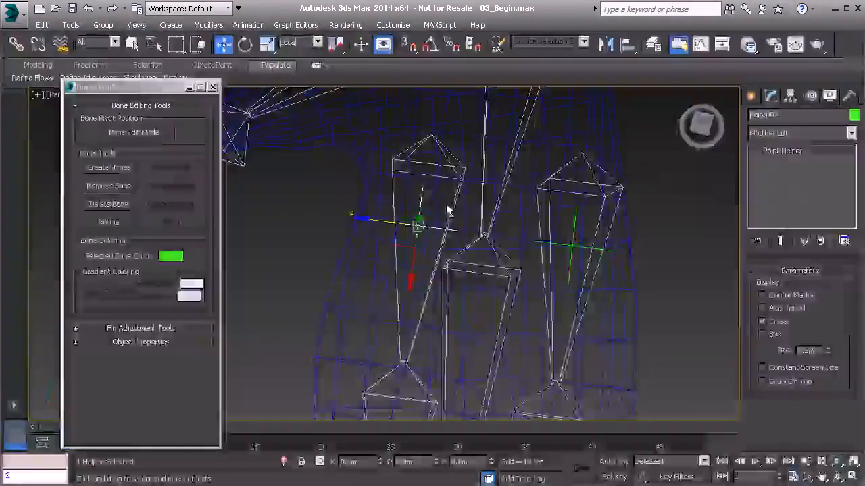
In Bone Edit Mode, slide the root of Bn_l_ToeA_A01 along its local X axis to the inner toe's point helper.
left_click(137, 132)
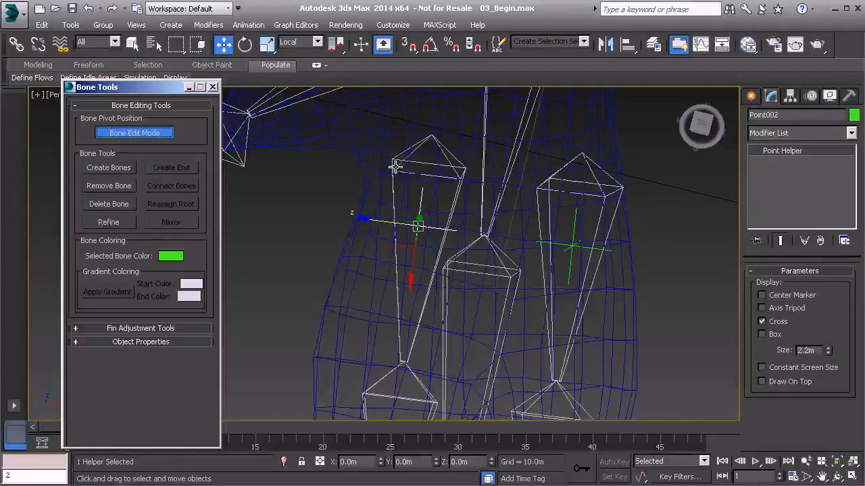
left_click(433, 136)
middle_click_drag(493, 199, 415, 195, "alt")
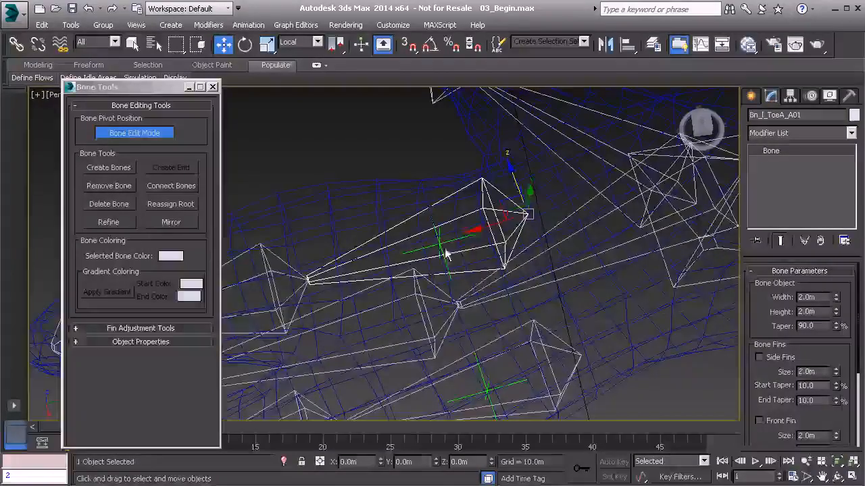
left_click_drag(473, 230, 387, 271)
Slide the root of Bn_l_ToeB_A01 along its local X axis until it lines up with the outer toe's point helper.
middle_click_drag(529, 339, 540, 291)
left_click(538, 291)
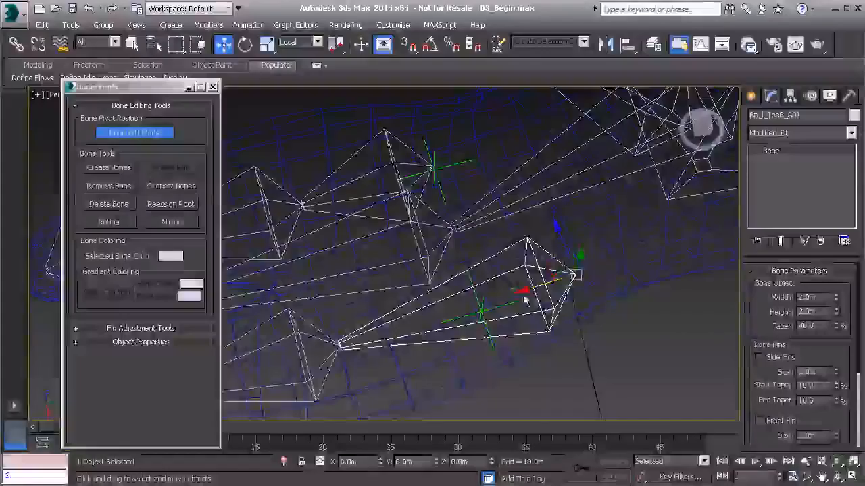
left_click_drag(535, 287, 430, 329)
middle_click_drag(504, 366, 544, 344, "alt")
left_click_drag(395, 238, 326, 249)
key("z")
middle_click_drag(444, 265, 515, 311, "alt")
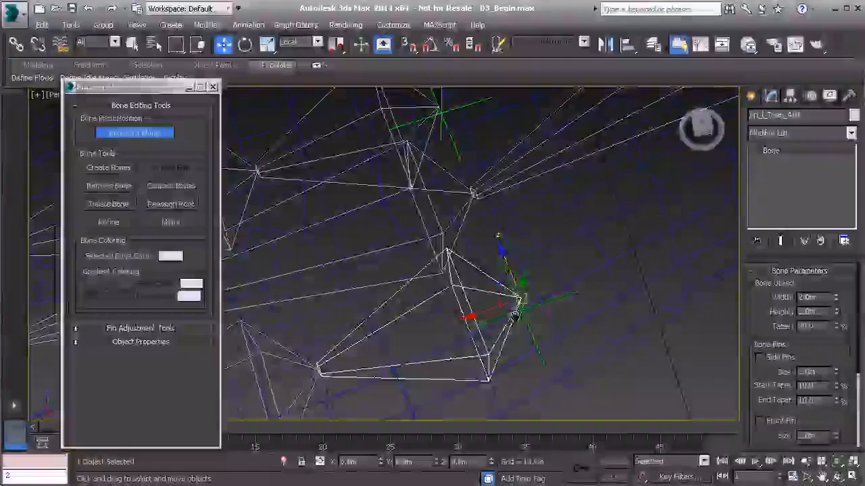
middle_click_drag(468, 215, 487, 255)
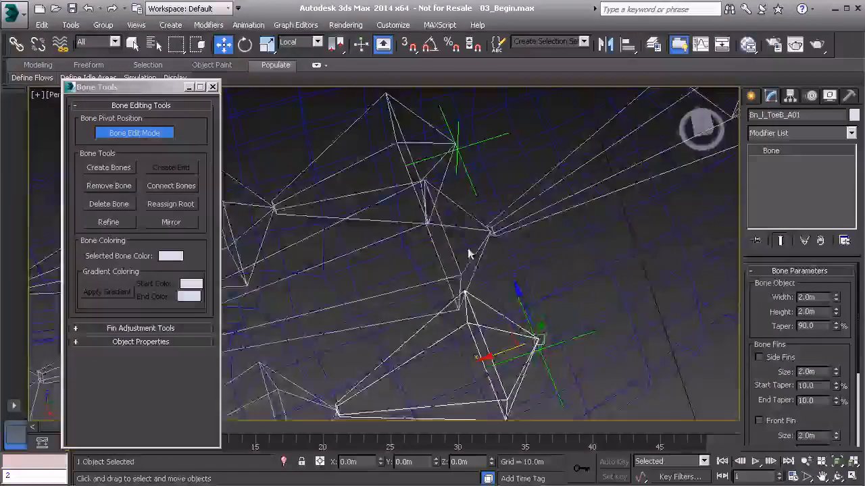
middle_click_drag(456, 173, 498, 252, "alt")
Leave Bone Edit Mode and delete both point helpers at the front toe roots.
left_click(145, 134)
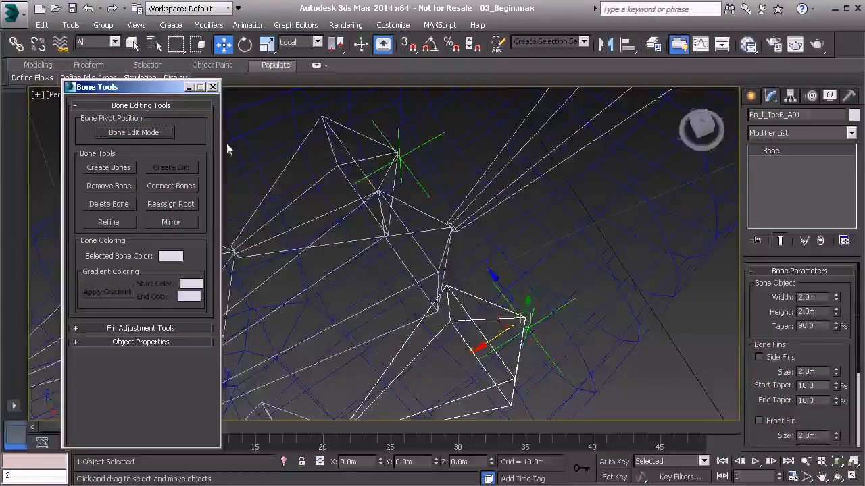
left_click(427, 142)
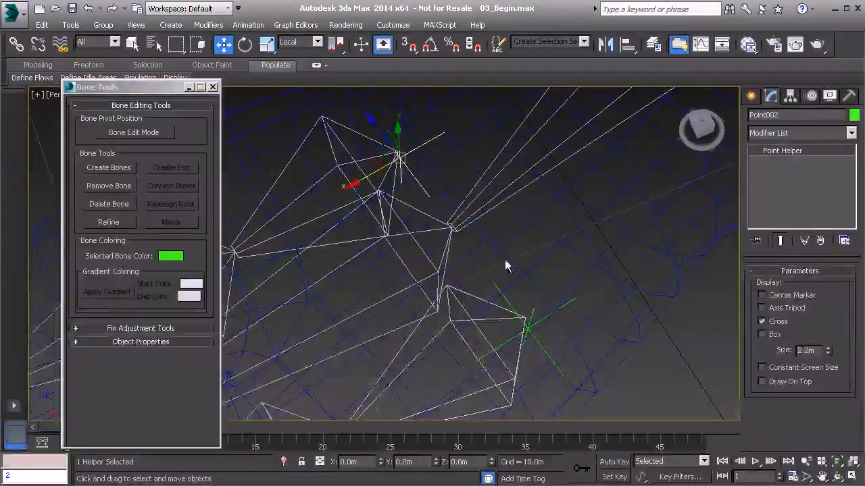
left_click(557, 310, "ctrl")
key("Delete")
Link the two front toe root bones, Bn_l_ToeA_A01 and the outer toe's Bn_l_ToeB_A01, to the left foot bone as their parent.
middle_click_drag(557, 308, 444, 290, "alt")
scroll(534, 207, "down", 6)
scroll(446, 283, "up", 3)
middle_click_drag(460, 253, 454, 247, "alt")
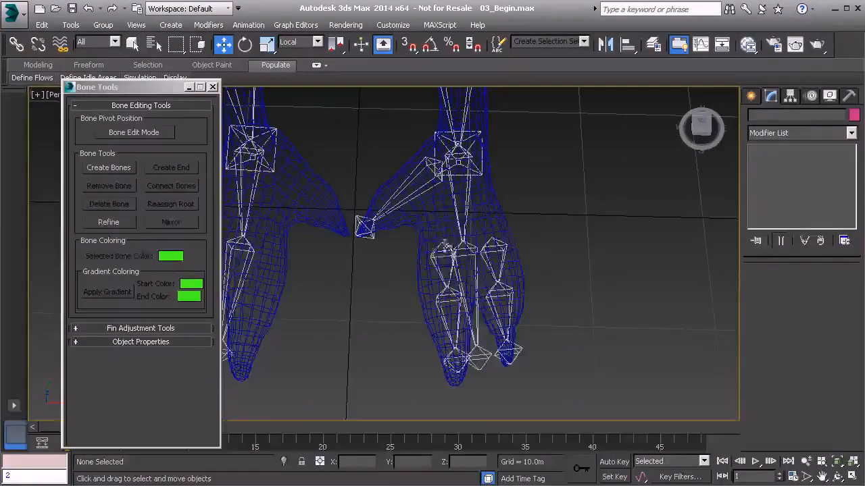
left_click(454, 248)
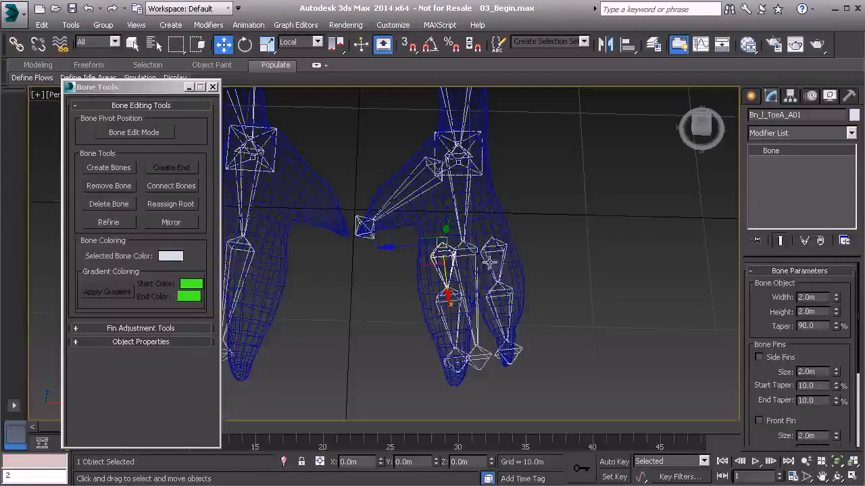
left_click(501, 246, "ctrl")
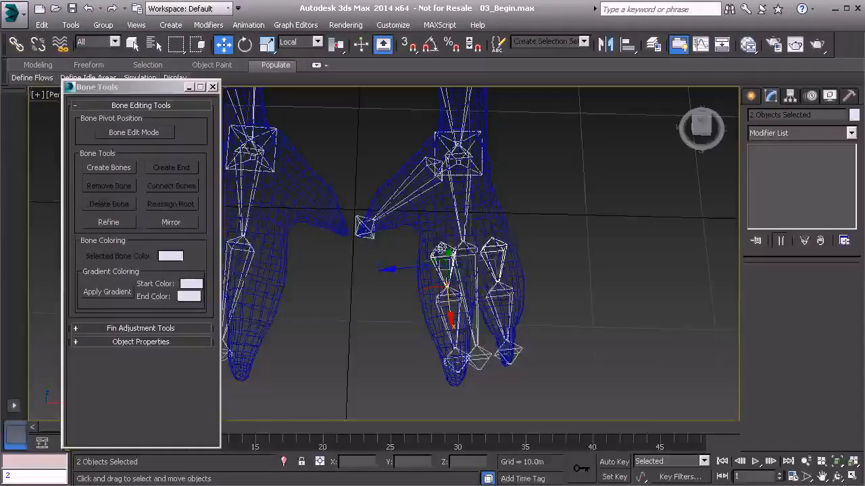
left_click(16, 44)
scroll(537, 284, "up", 5)
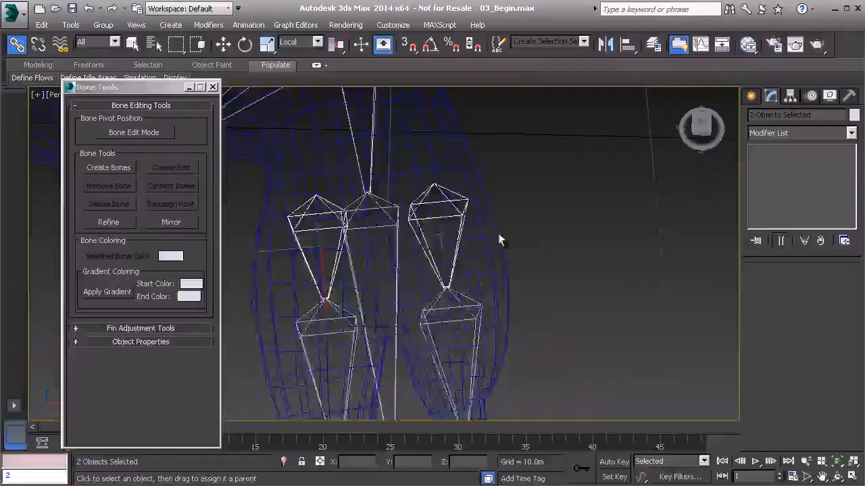
left_click_drag(553, 261, 489, 275)
left_click_drag(562, 292, 596, 302)
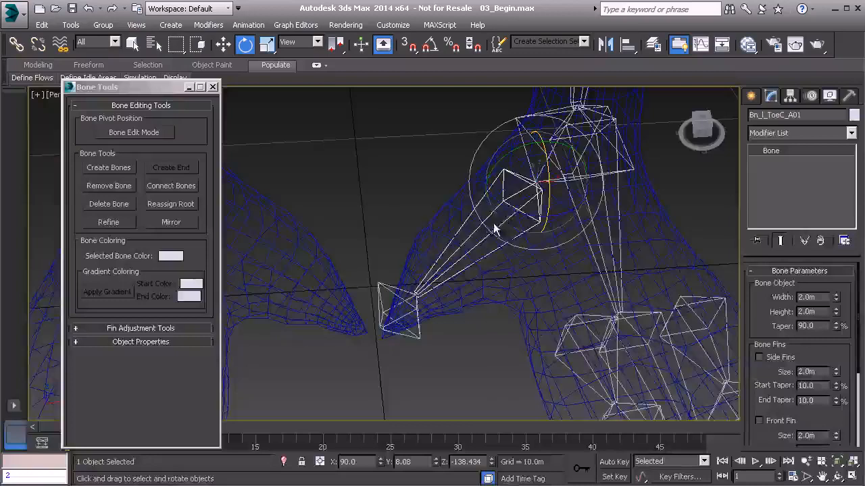
Link the rear toe bone Bn_l_ToeC_A01 to the ankle bone Bn_L_Ankle01, and rotate the ankle temporarily to test the link.
left_click(16, 44)
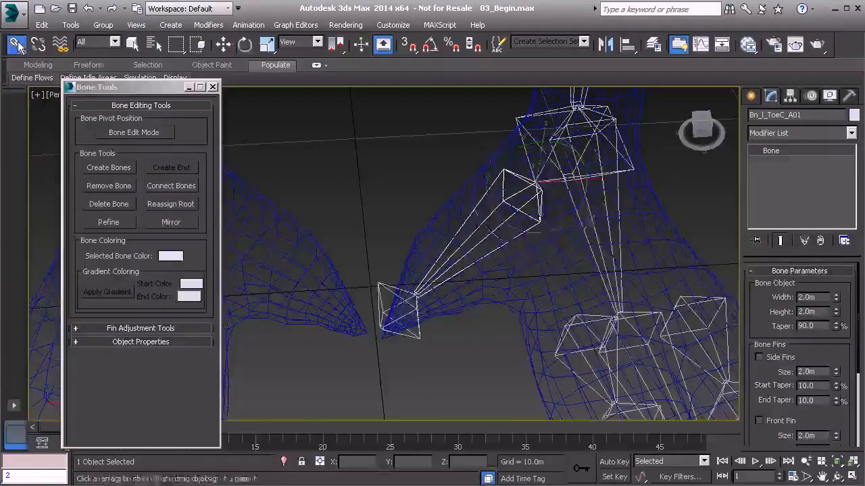
left_click_drag(586, 228, 594, 223)
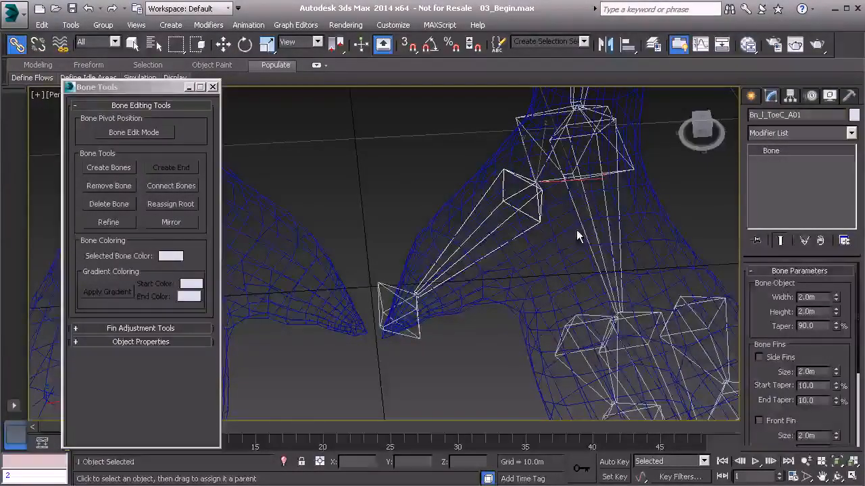
left_click(585, 232)
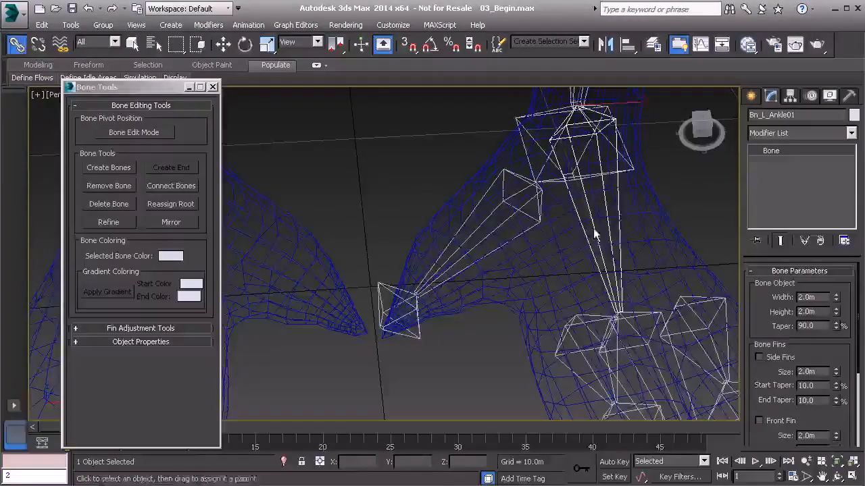
key("e")
left_click_drag(593, 124, 596, 165)
right_click(596, 165)
scroll(558, 224, "down", 5)
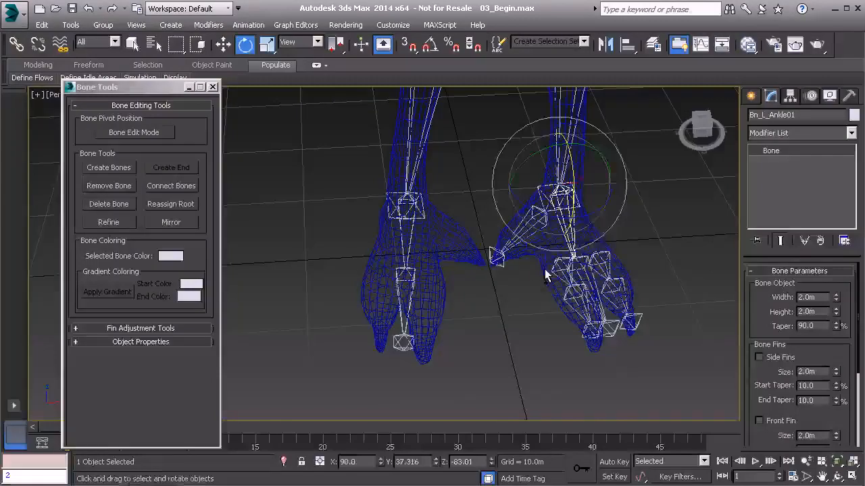
Mirror the left foot's three toe chains with all their child bones across the X axis, flipping Y, with an offset of -15.0m.
key("q")
middle_click_drag(534, 255, 446, 273)
left_click(446, 247)
left_click(468, 287, "ctrl")
left_click(517, 284, "ctrl")
key("ctrl+Page_Down")
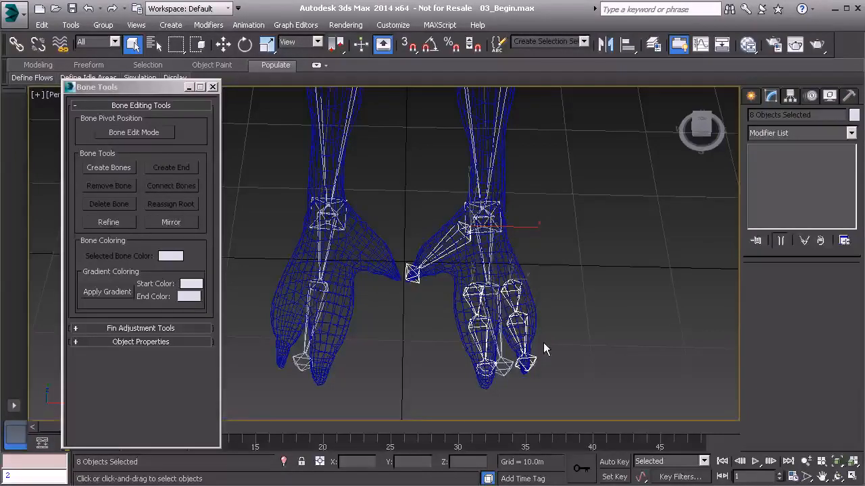
middle_click_drag(486, 305, 513, 303)
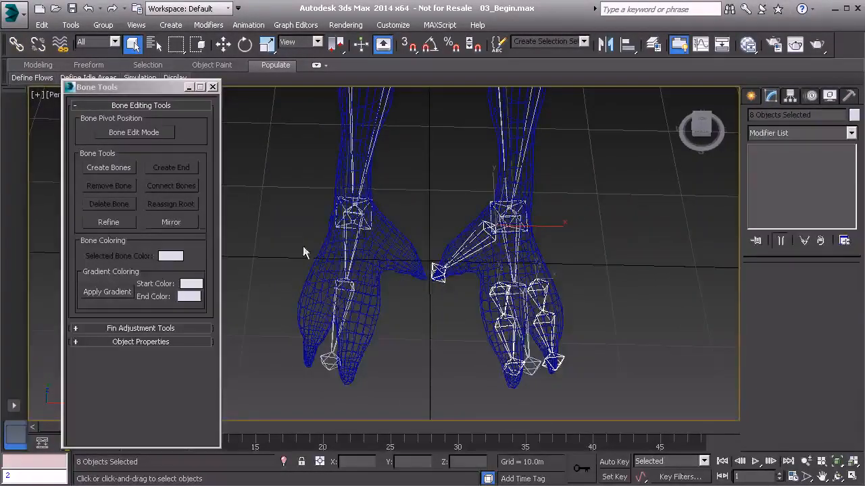
left_click(180, 222)
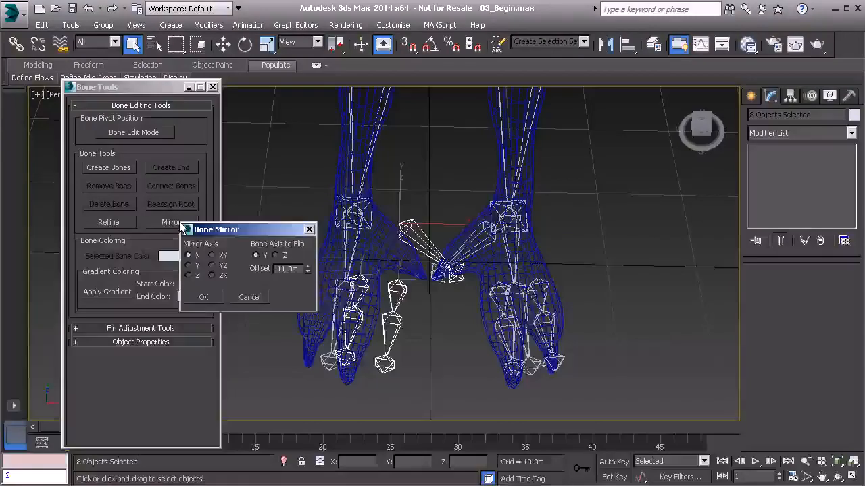
mouse_move(308, 271)
left_mouse_down()
mouse_move(298, 234)
mouse_move(299, 268)
left_mouse_up()
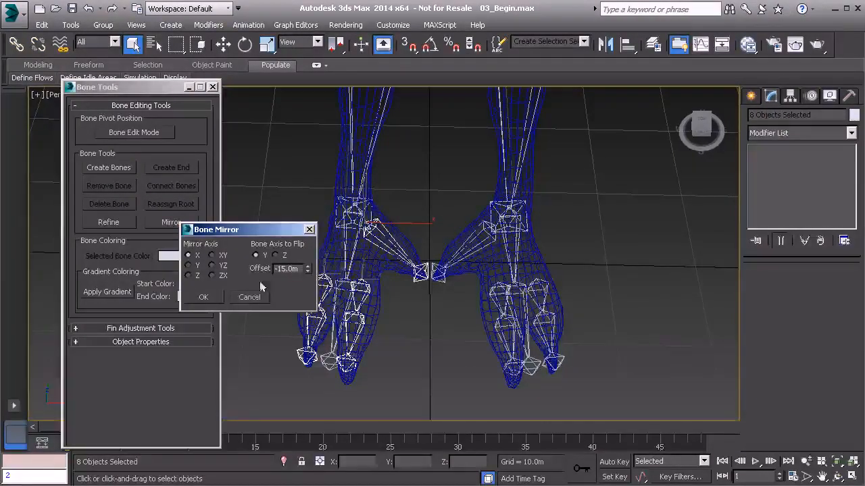
left_click(209, 299)
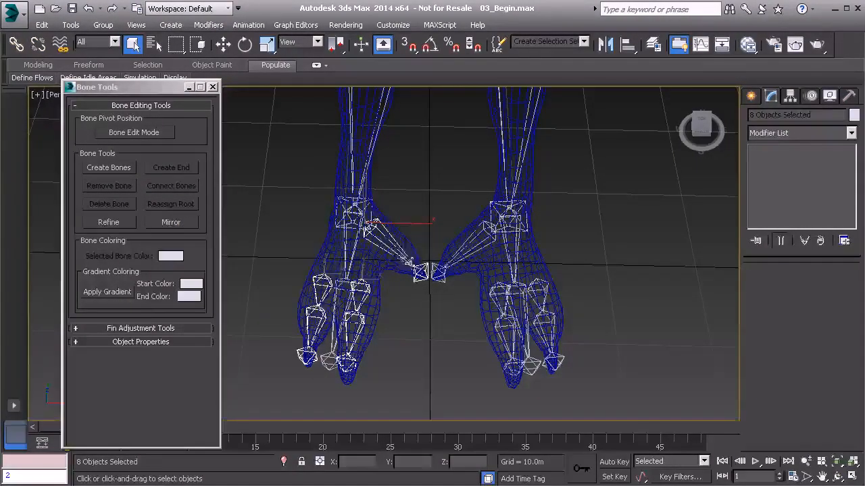
Test-move the mirrored inner toe root Bn_l_ToeA_A01(mirrored) to check its hierarchy, and undo the move.
left_click(392, 249)
left_click(367, 281)
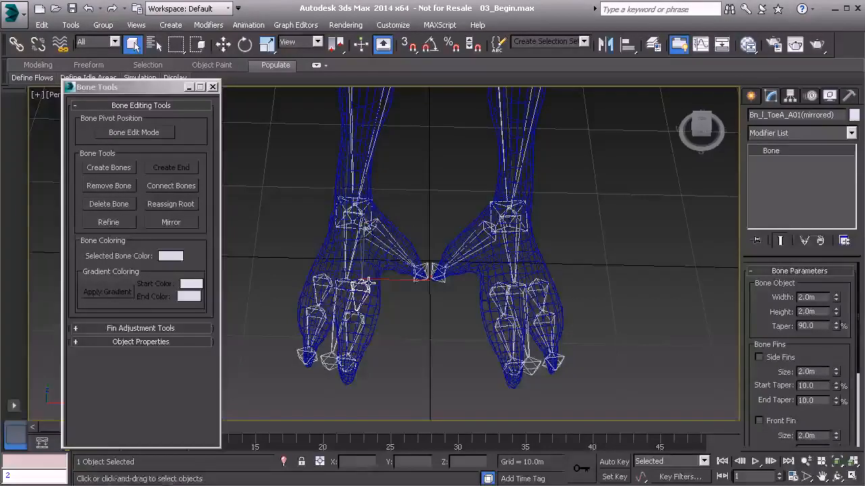
key("w")
left_click_drag(377, 300, 399, 347)
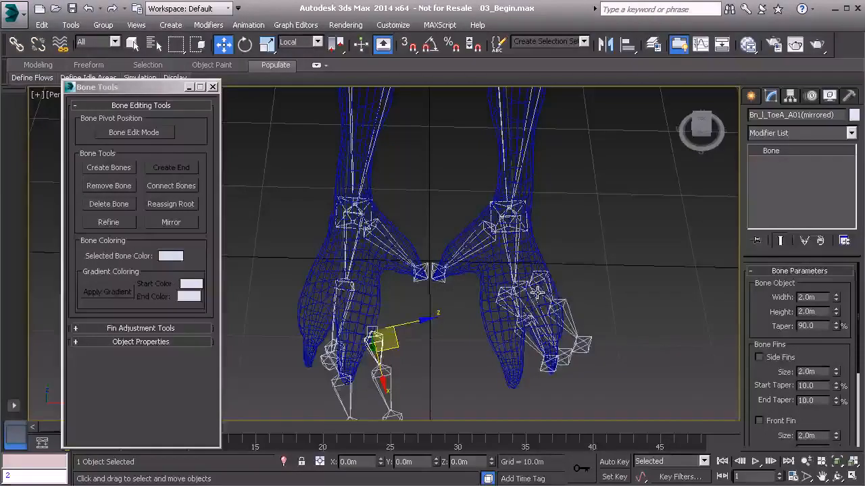
key("ctrl+z")
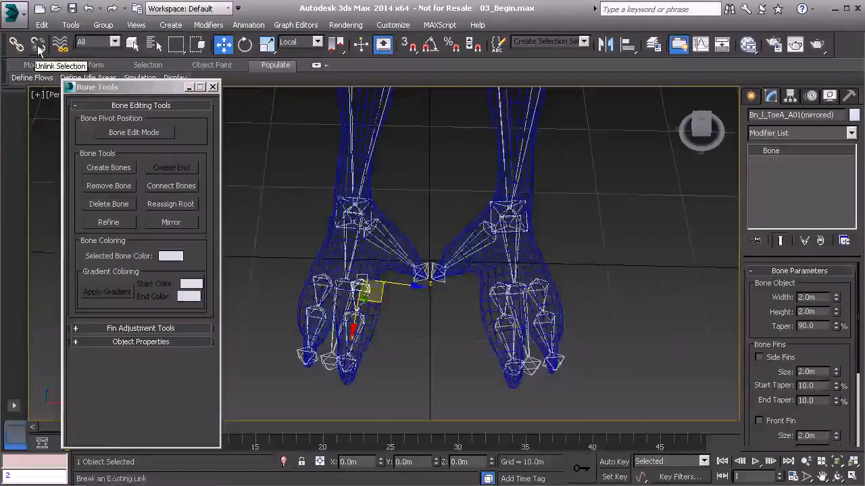
Unlink the three mirrored toe root bones in the right foot from their current parents.
scroll(309, 298, "up", 6)
left_click(346, 236, "ctrl")
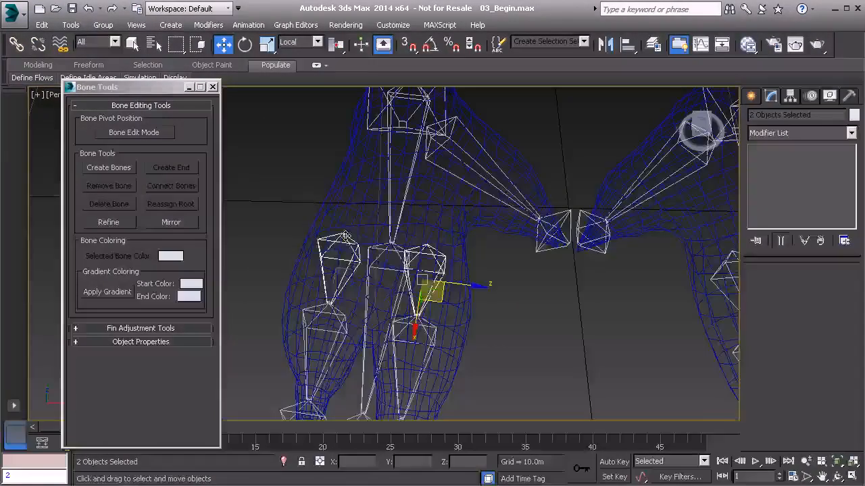
left_click(441, 164, "ctrl")
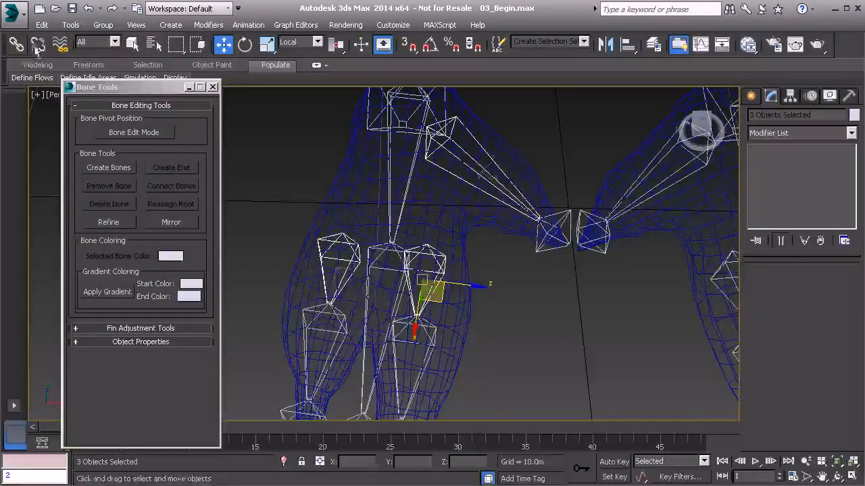
Try moving the unlinked Bn_l_ToeA_A01(mirrored) chain to check its independence from the left foot, and undo the move.
scroll(511, 234, "down", 5)
left_click(466, 255)
left_click_drag(466, 255, 507, 273)
key("ctrl+z")
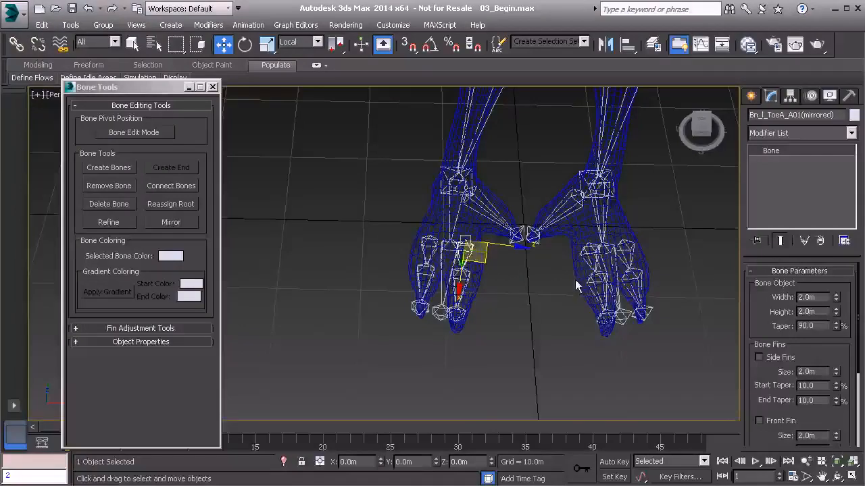
Nudge the right foot's mirrored inner and outer front toe roots slightly along their local Z axes to fit the mesh.
scroll(552, 279, "up", 6)
middle_click_drag(423, 244, 532, 242)
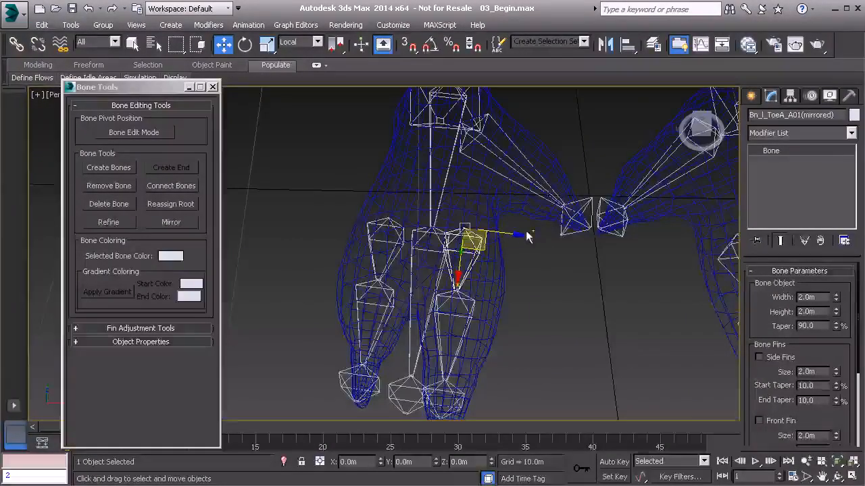
left_click_drag(519, 235, 527, 237)
left_click(392, 235)
middle_click_drag(426, 272, 447, 289, "alt")
left_click_drag(427, 213, 428, 214)
middle_click_drag(487, 208, 461, 128)
Link the two mirrored front toe roots to the right foot bone, and Bn_l_ToeC_A01(mirrored) to the right ankle bone.
left_click(465, 242, "ctrl")
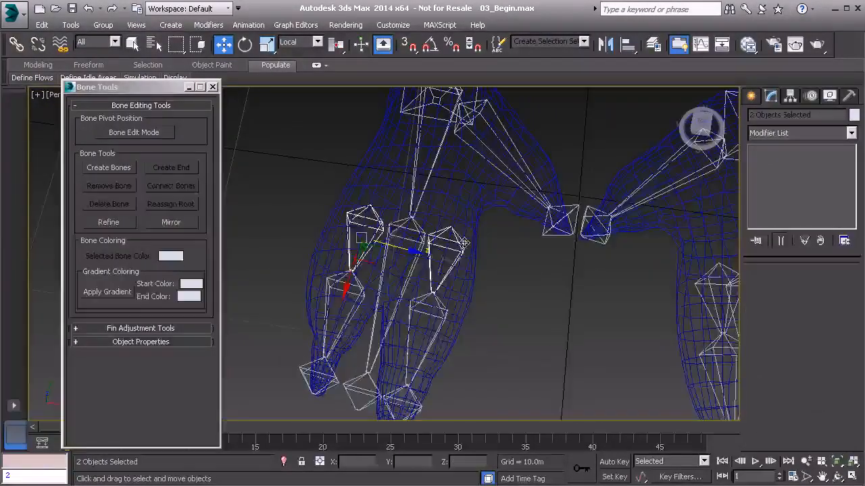
left_click(15, 46)
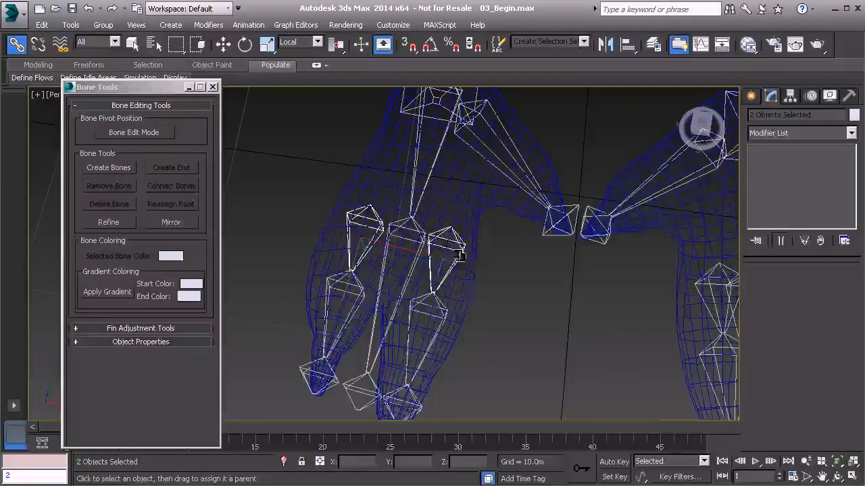
middle_click_drag(520, 264, 516, 333)
left_click(492, 221)
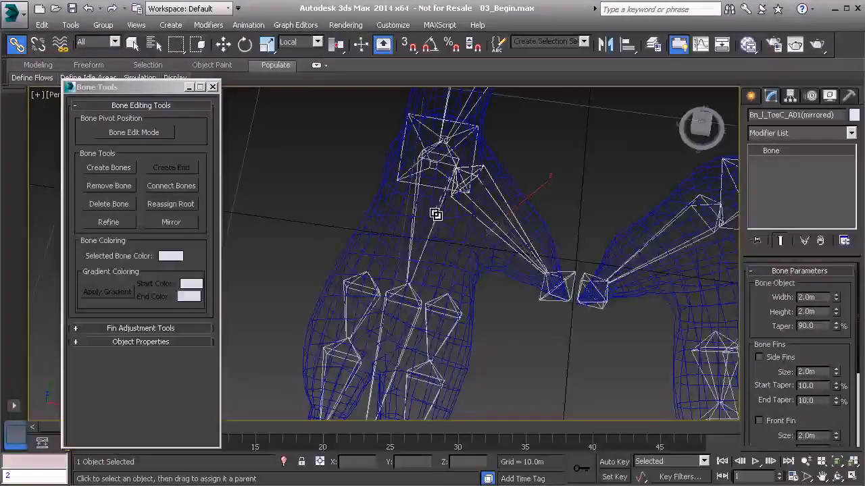
Select both thigh bones with their full hierarchies, apply Freeze Transform to all the leg bones, and clear the selection.
scroll(551, 212, "down", 6)
middle_click_drag(551, 213, 466, 226)
key("q")
left_click(509, 145)
left_click(474, 126, "ctrl")
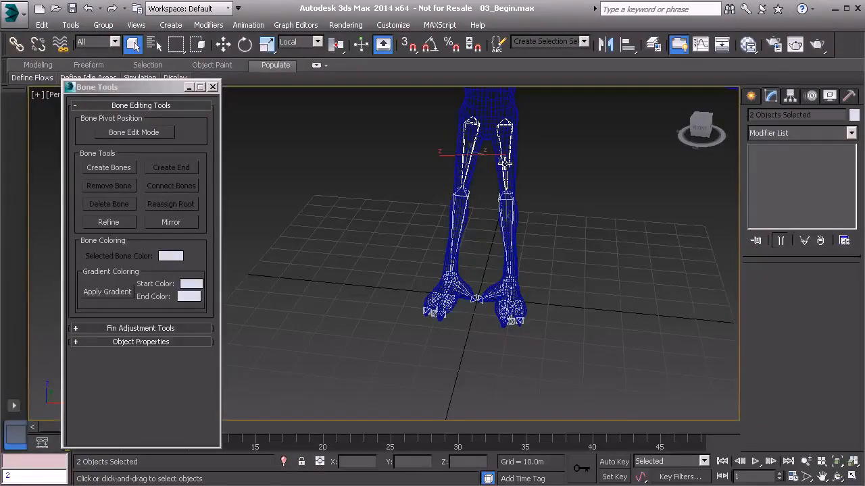
double_click(504, 163)
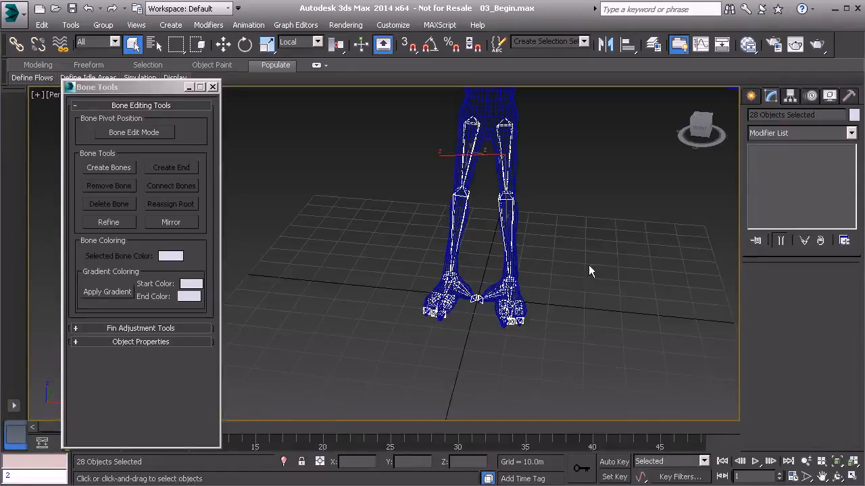
right_click(544, 238, "alt")
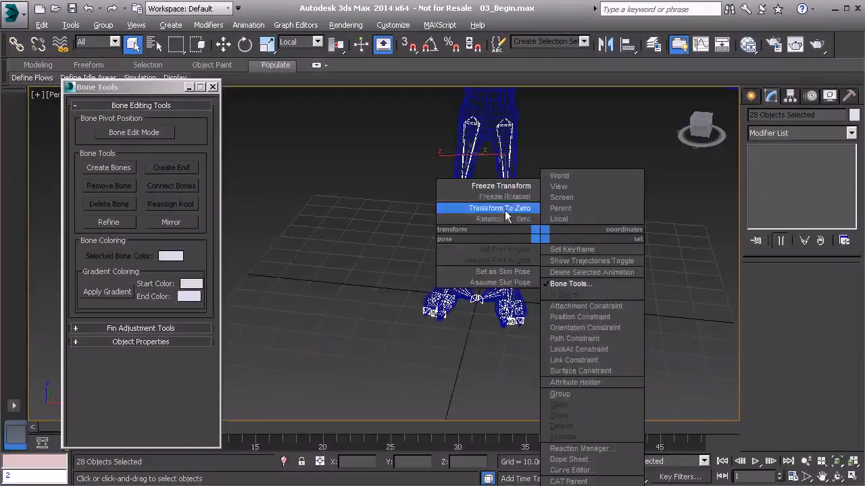
left_click(503, 189)
left_click(390, 367)
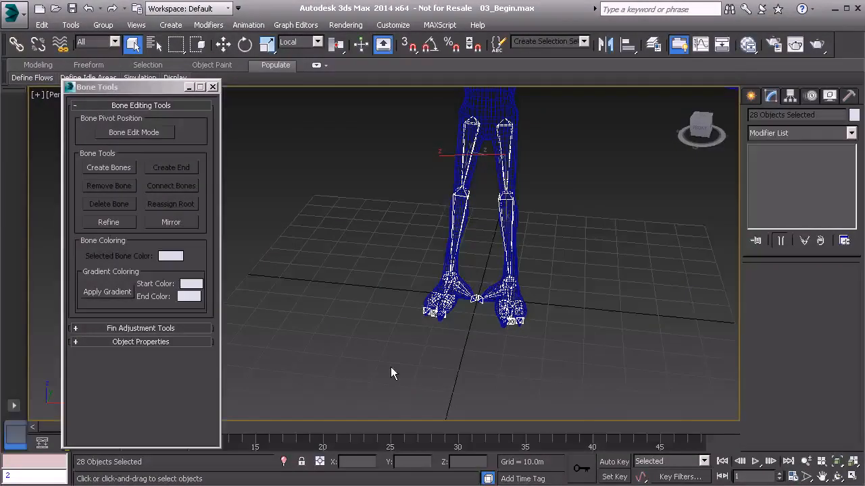
left_click(581, 315)
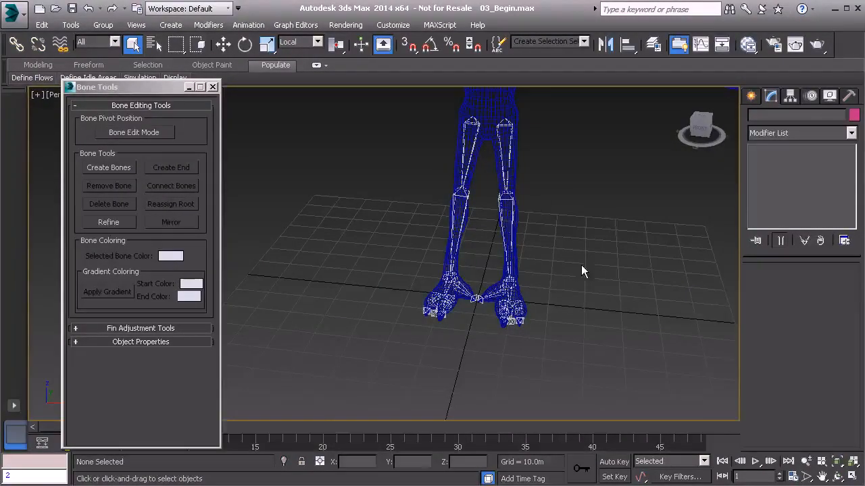
middle_click_drag(495, 302, 448, 343, "alt")
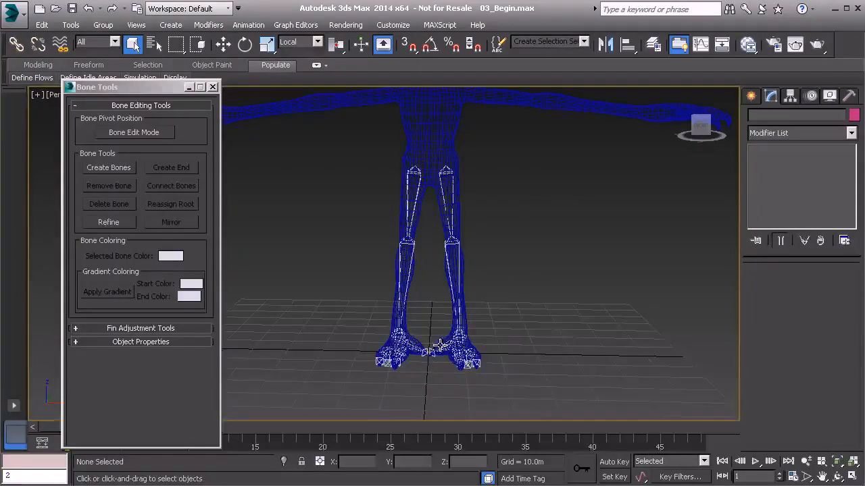
middle_click_drag(502, 286, 518, 366)
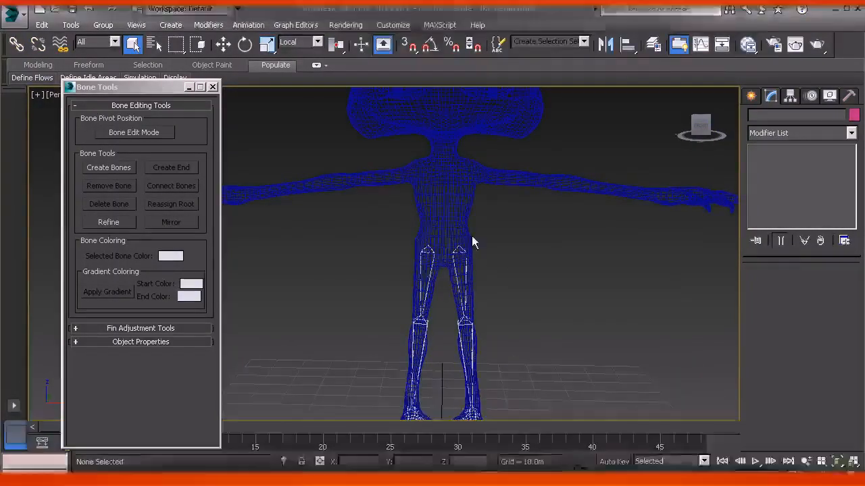